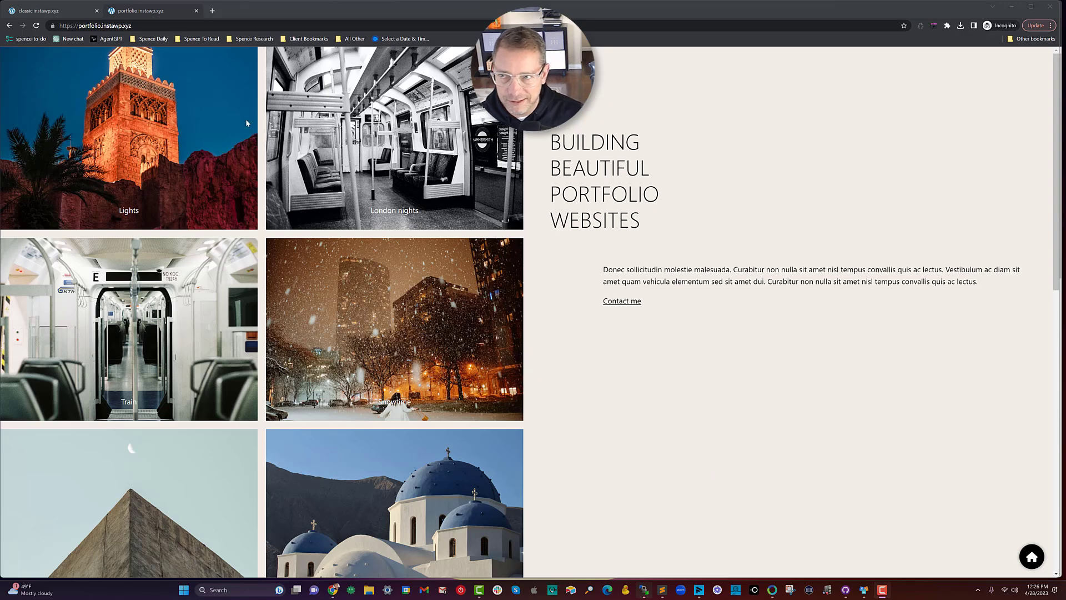
Step: Compare the homepages of classic.instawp.xyz and portfolio.instawp.xyz, looking through the image grid of each site
left_click(68, 12)
left_click(141, 12)
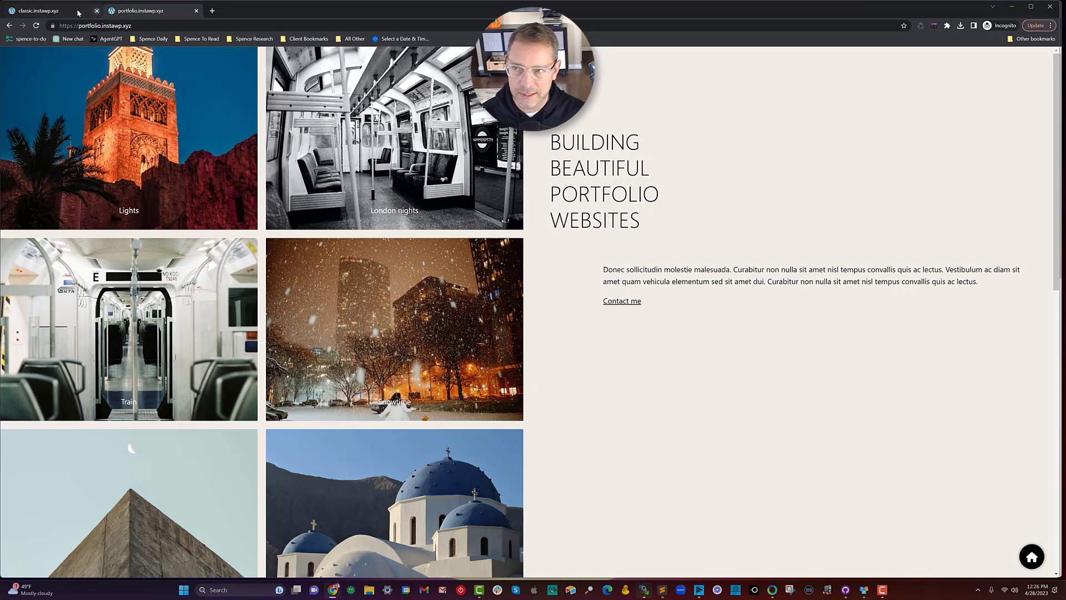
left_click(77, 12)
left_click(152, 11)
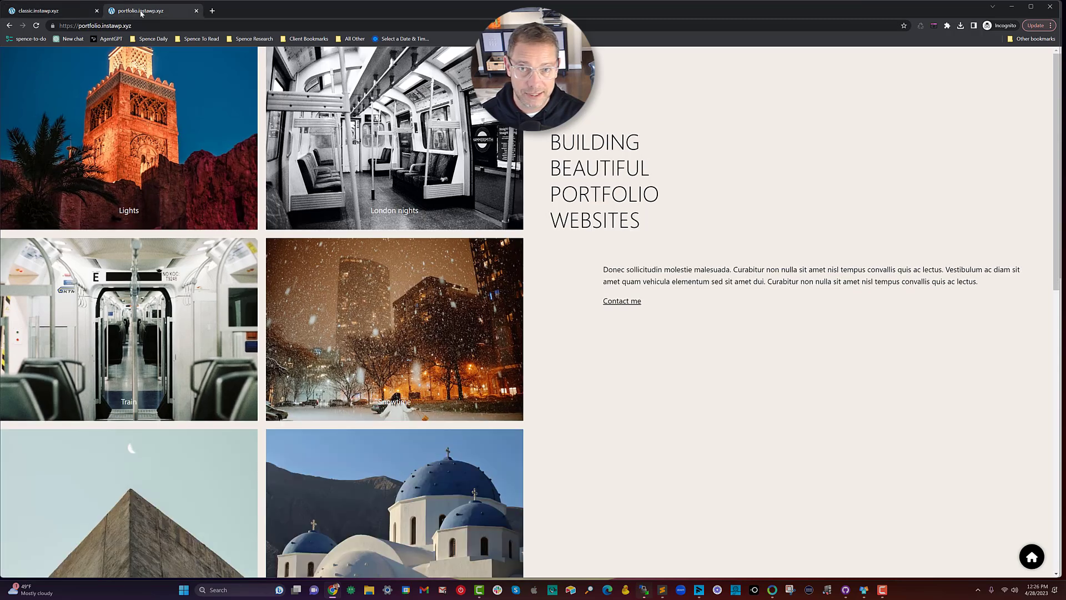
left_click(44, 14)
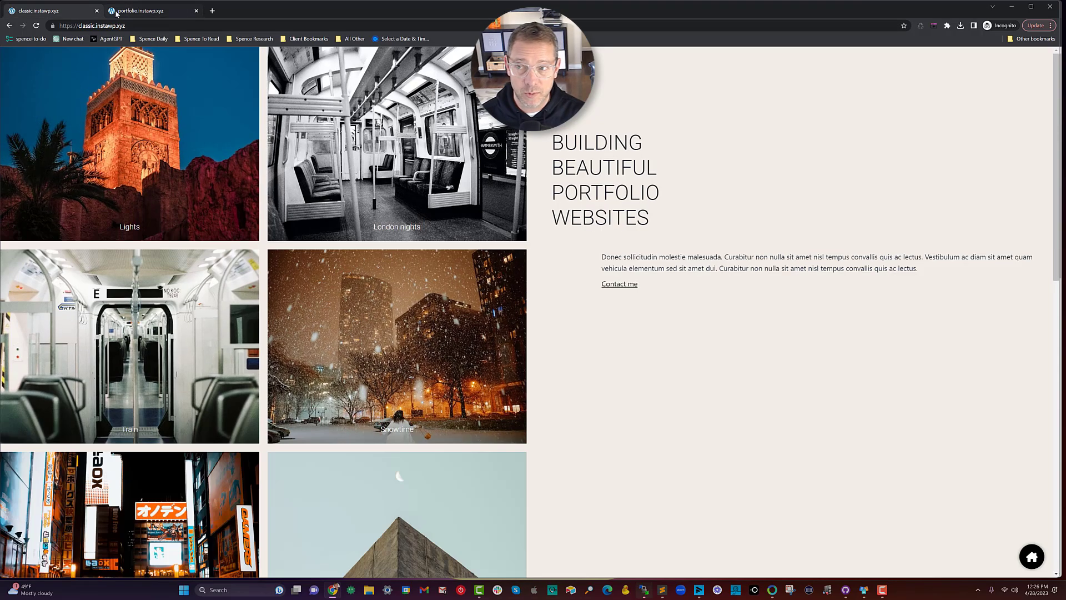
left_click(127, 15)
scroll(211, 72, "down", 8)
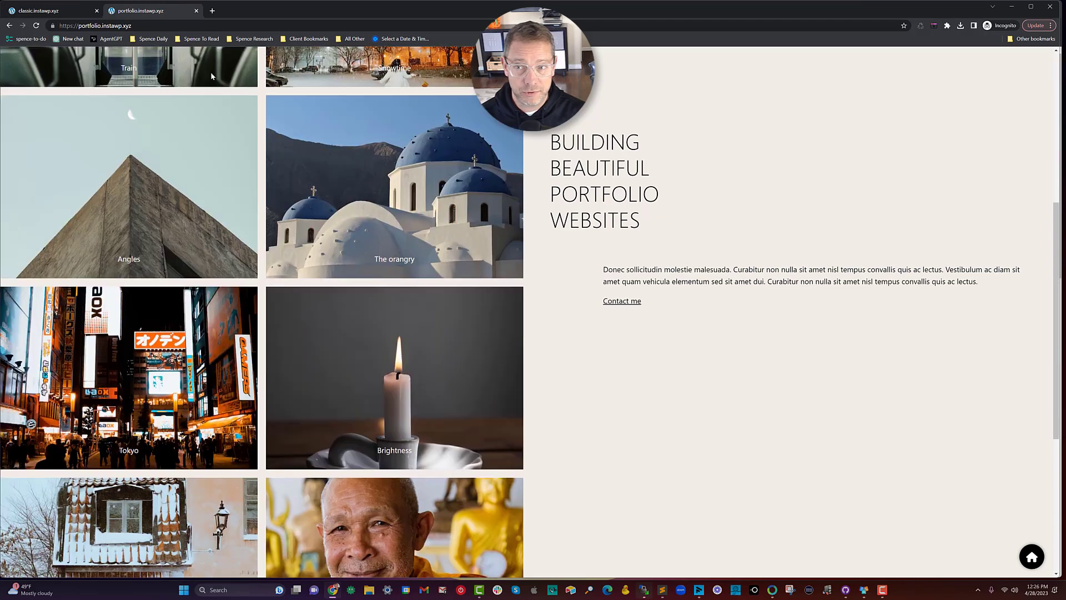
scroll(211, 73, "up", 8)
left_click(82, 11)
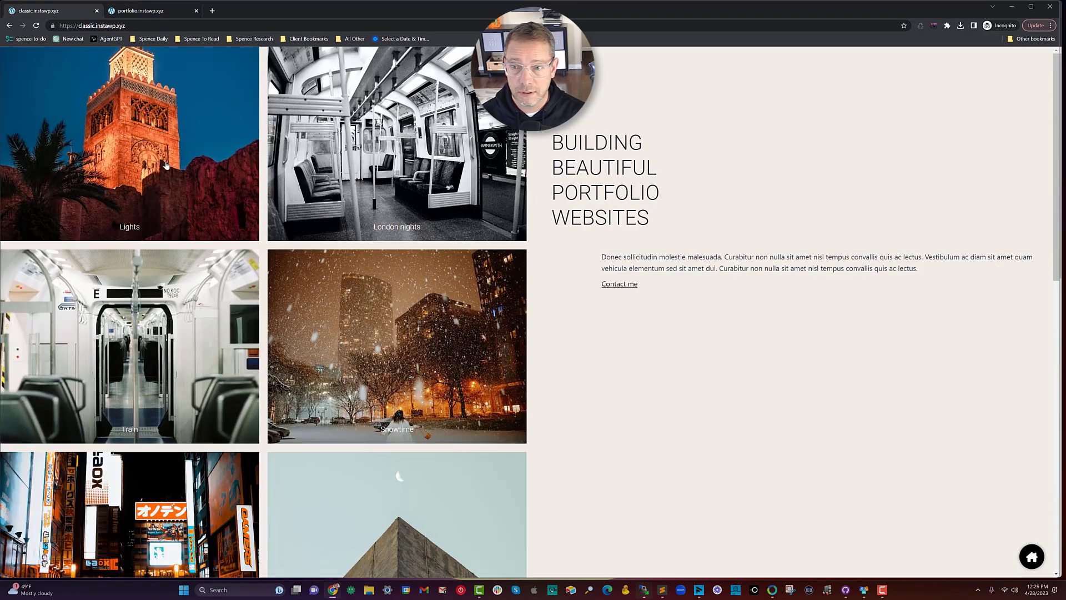
scroll(166, 165, "down", 7)
scroll(166, 165, "up", 7)
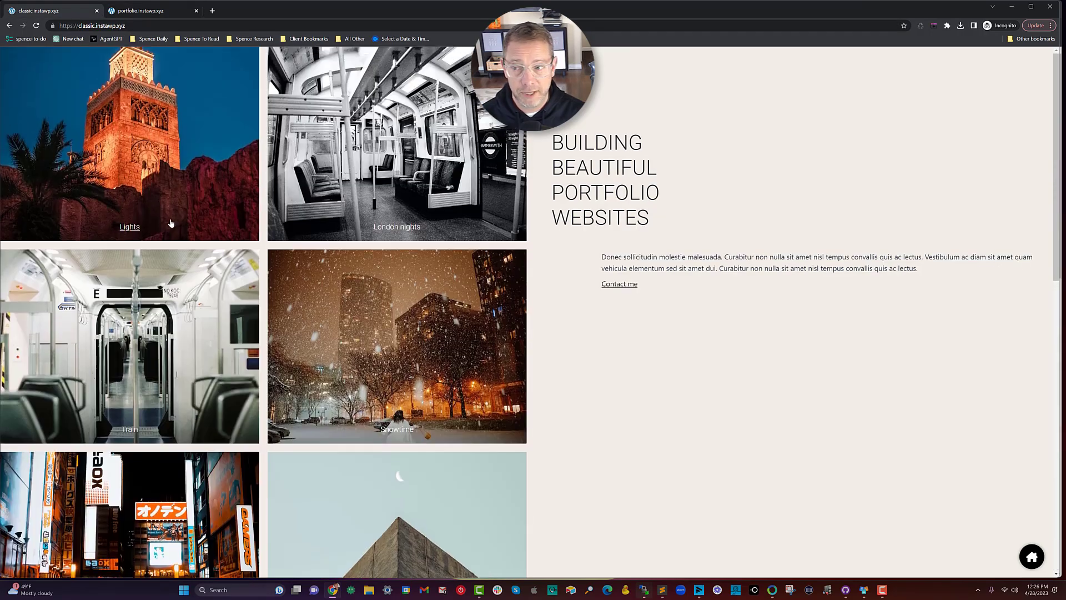
Step: View the Lights post on the classic site and on the portfolio site, returning to the homepage each time
key("F5")
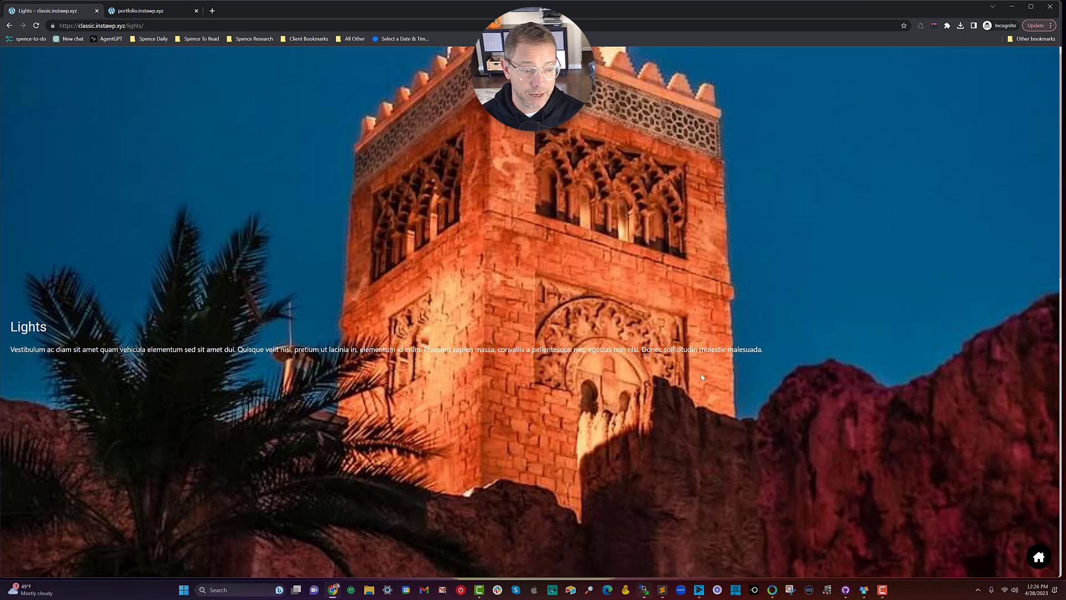
left_click(1037, 557)
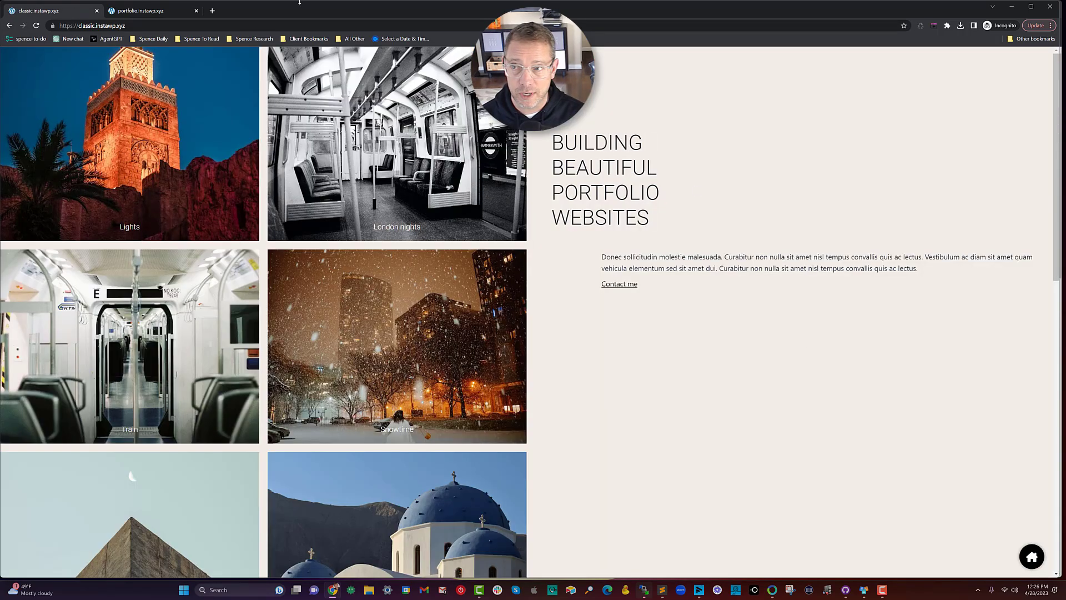
left_click(159, 10)
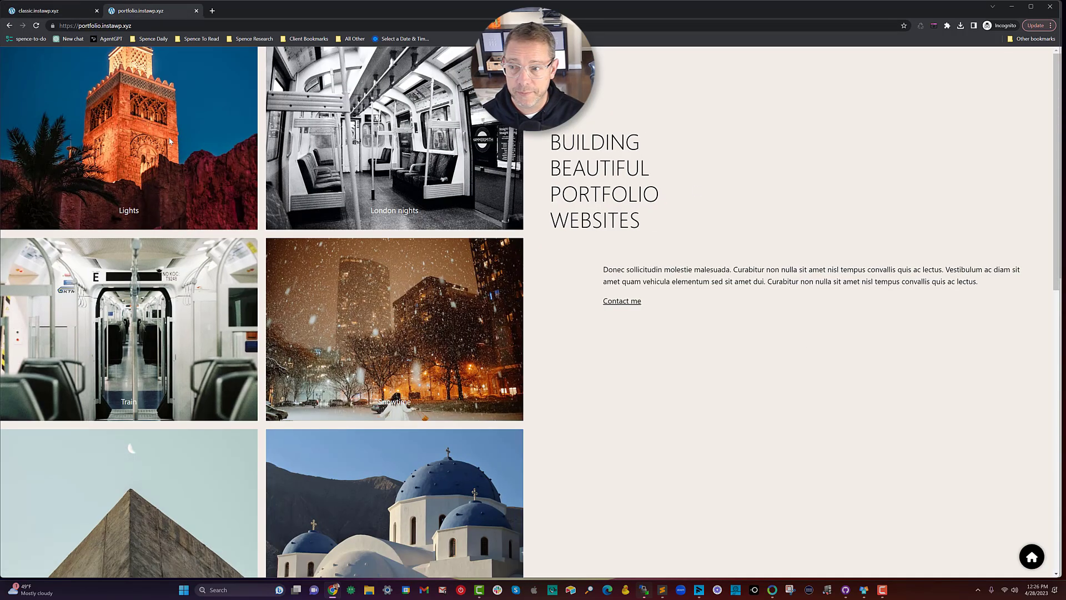
left_click(129, 212)
scroll(884, 404, "down", 1)
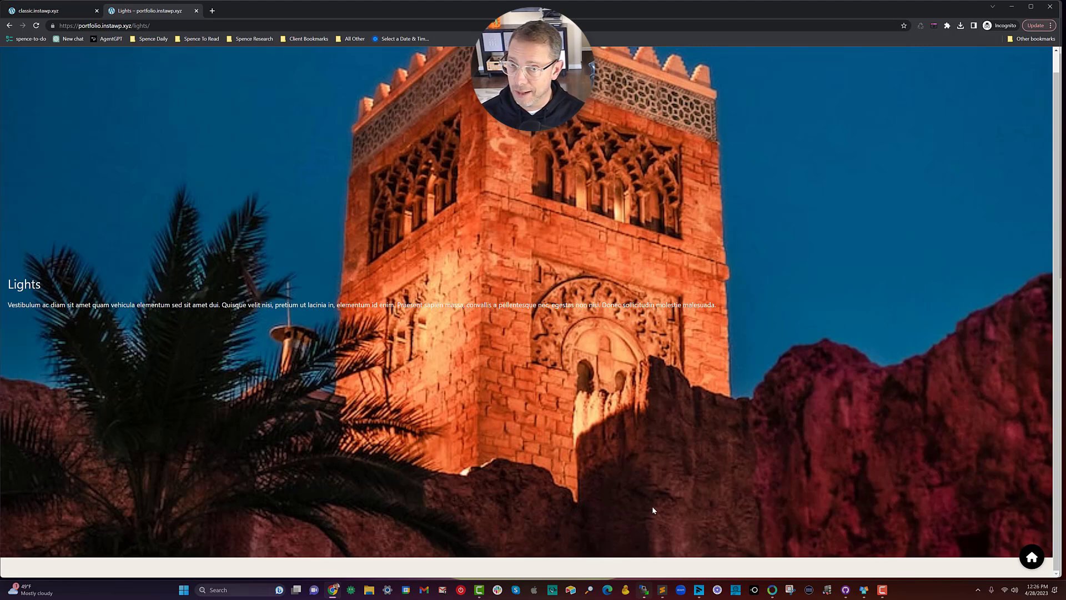
left_click(1031, 557)
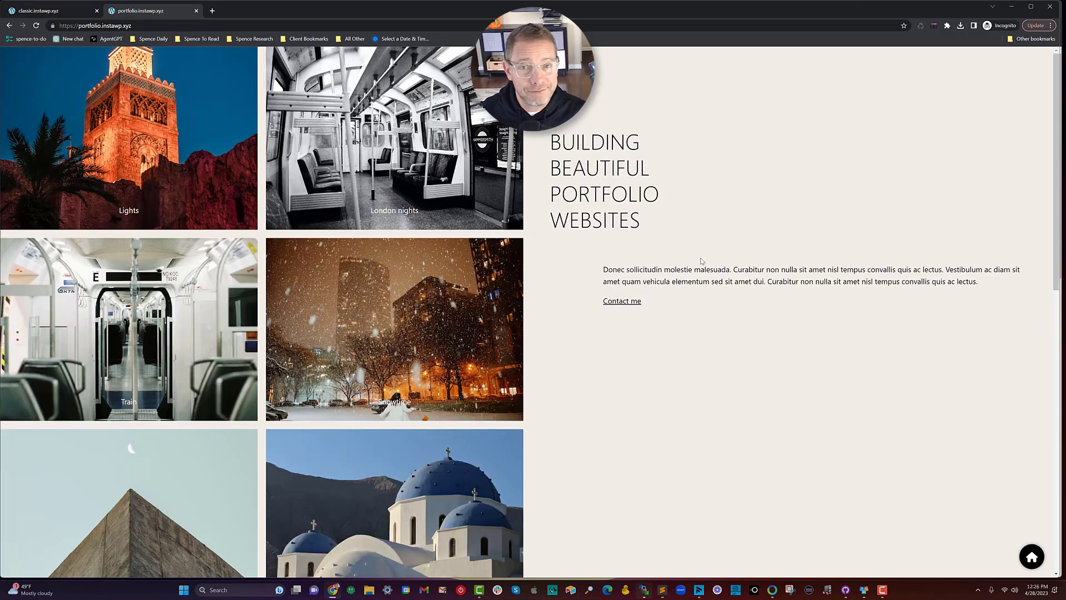
Step: Switch to the browser window with the classic site's admin and review its installed plugins and themes
left_click(1012, 6)
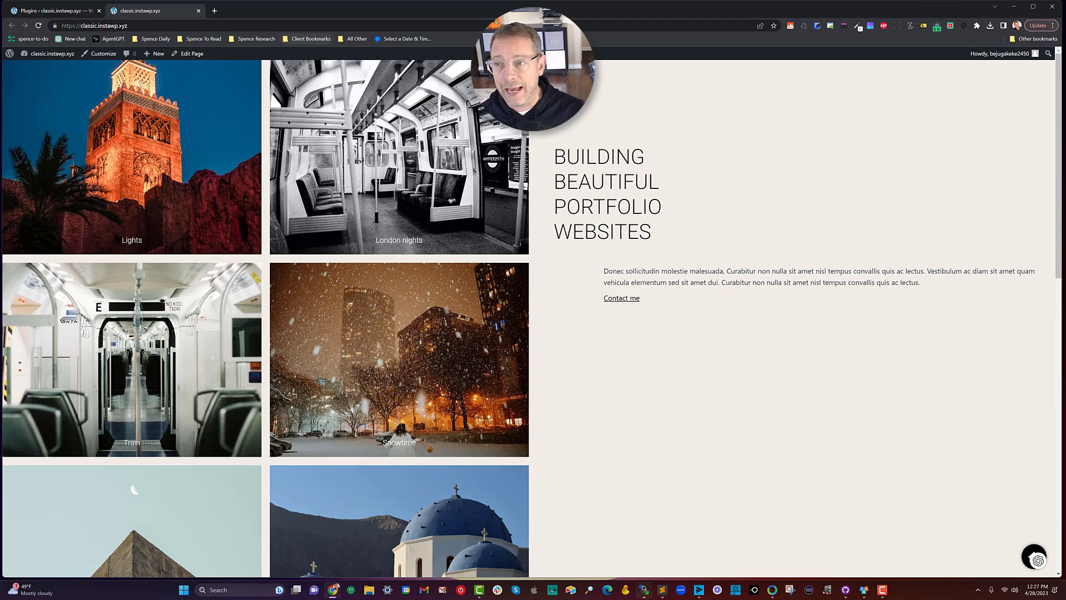
left_click(78, 11)
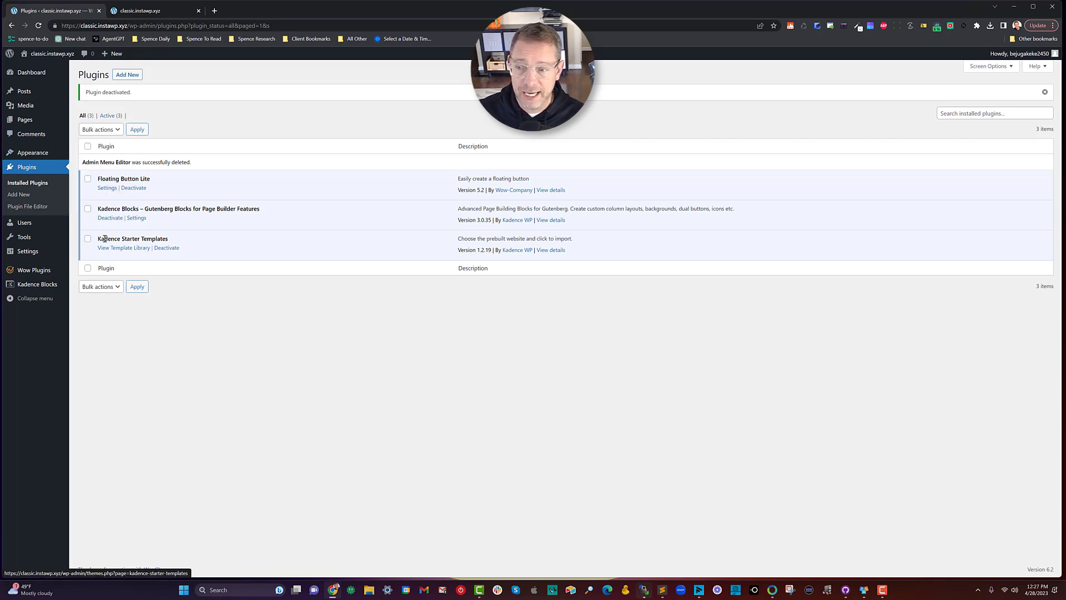
left_click_drag(103, 239, 174, 243)
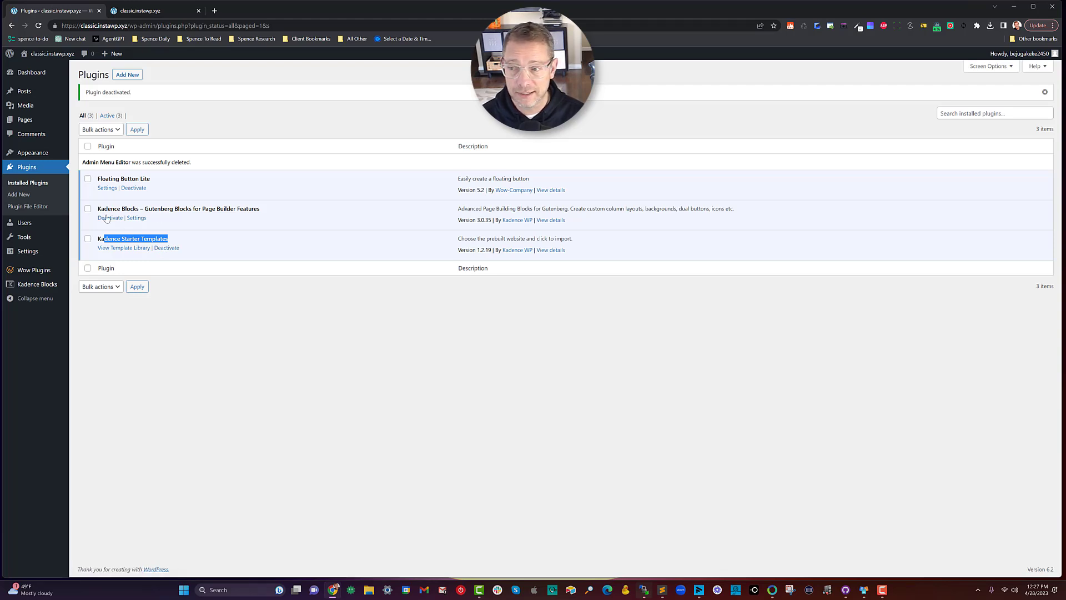
left_click_drag(100, 179, 160, 183)
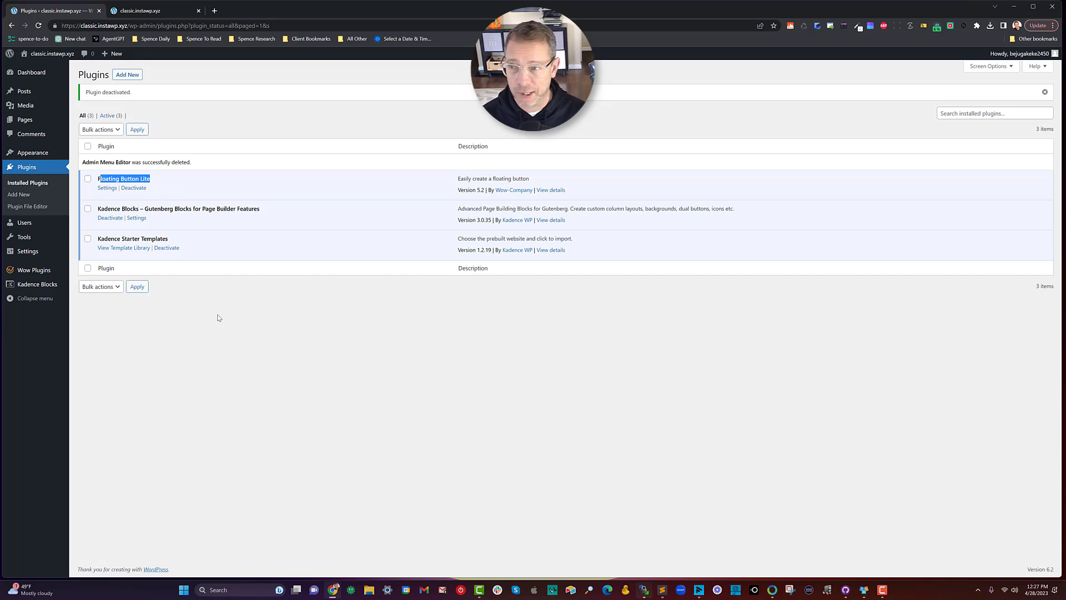
mouse_move(31, 154)
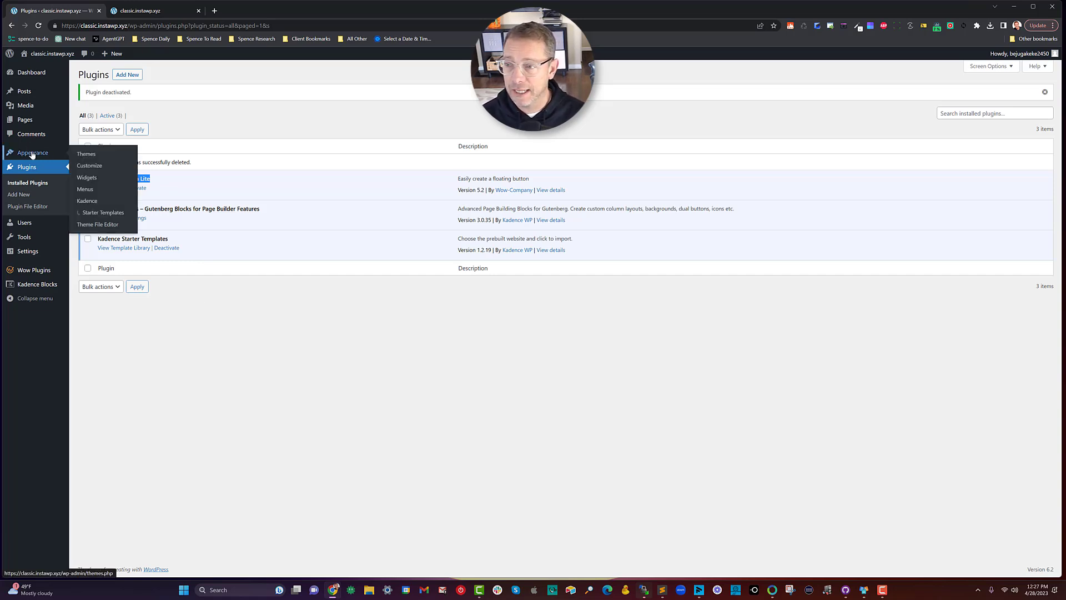
left_click(89, 155)
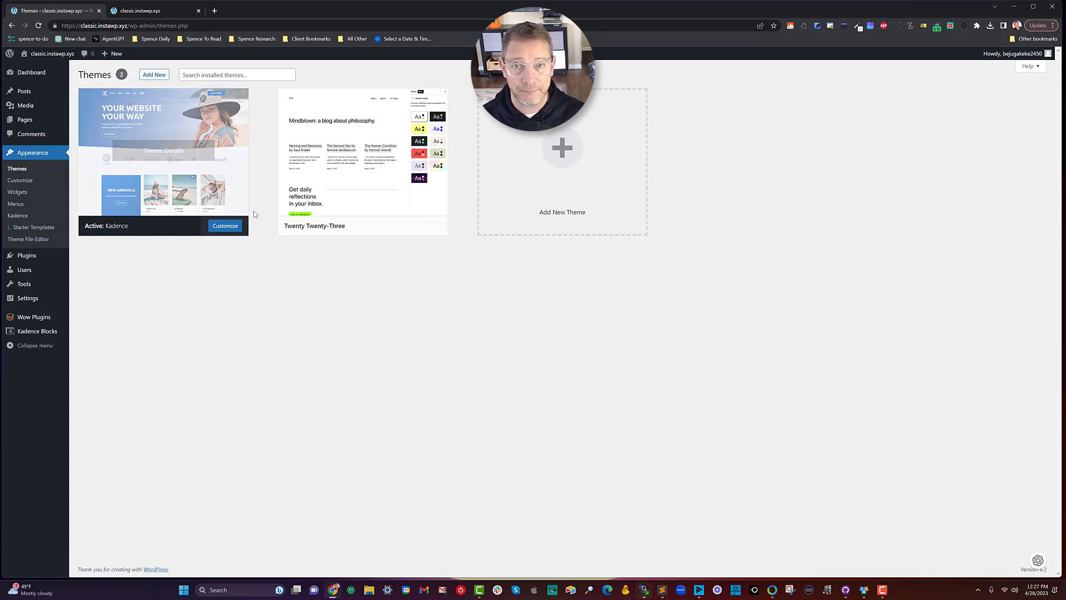
Step: Review the classic site's list of pages and the homepage display options in the Reading settings
left_click(30, 125)
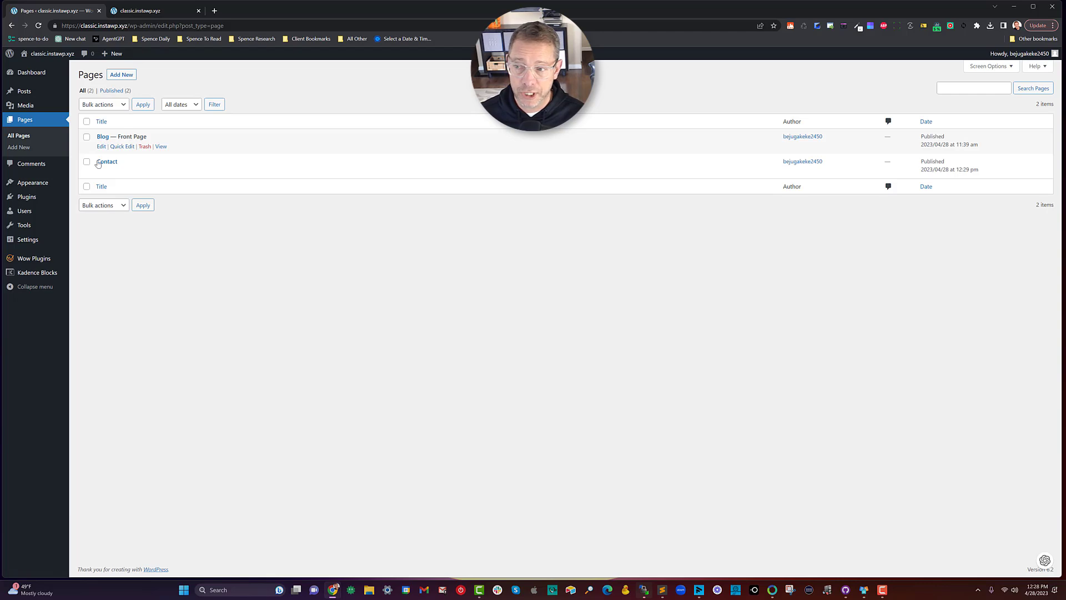
mouse_move(29, 242)
left_click(97, 243)
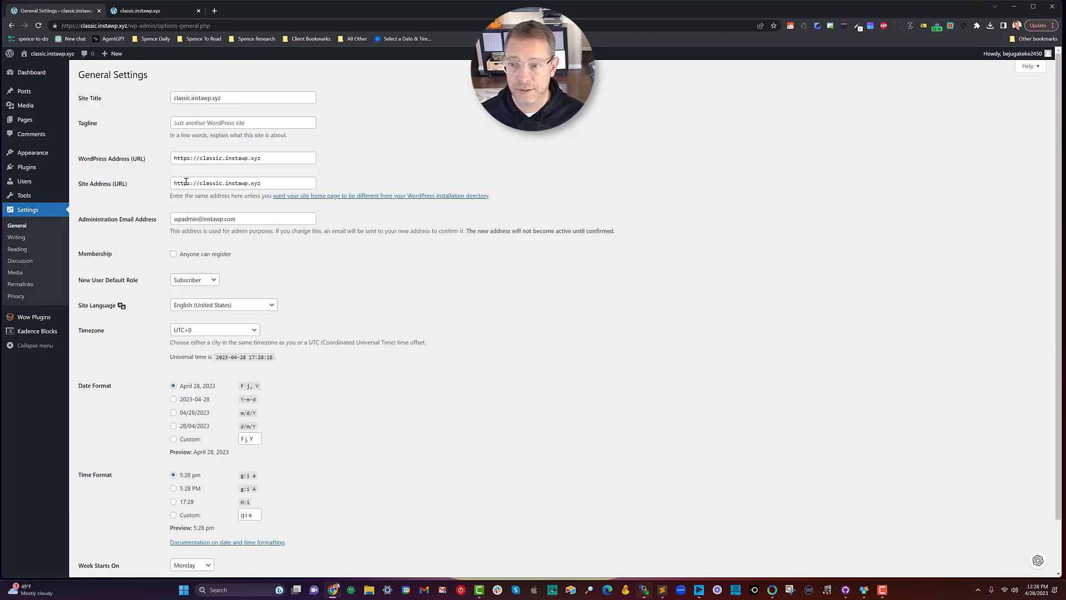
left_click(20, 249)
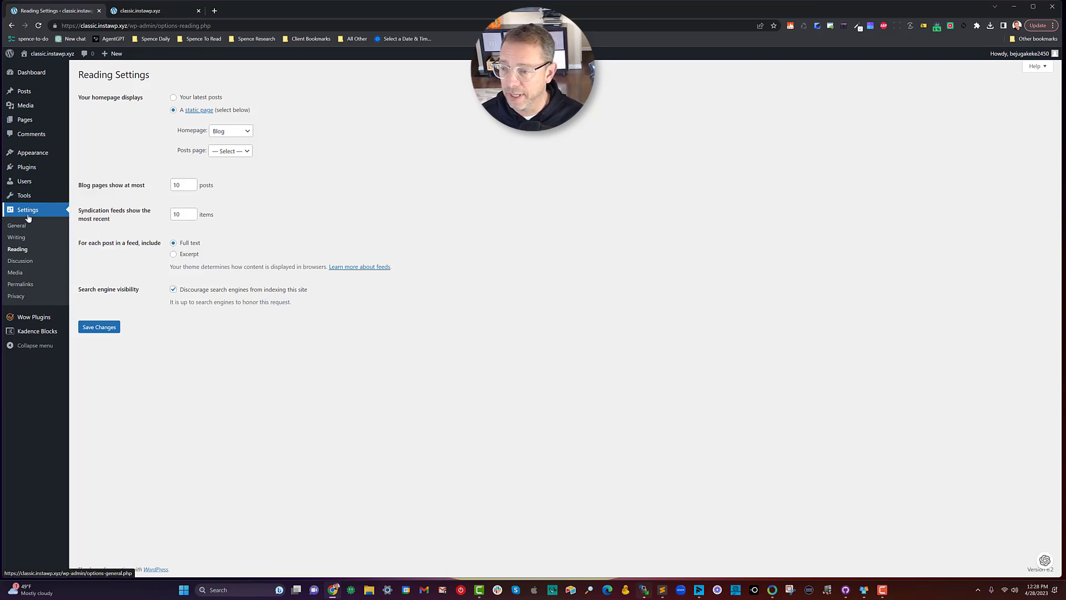
Step: Open the Contact page in the editor and inspect its two Advanced Text blocks and its Form block
left_click(24, 120)
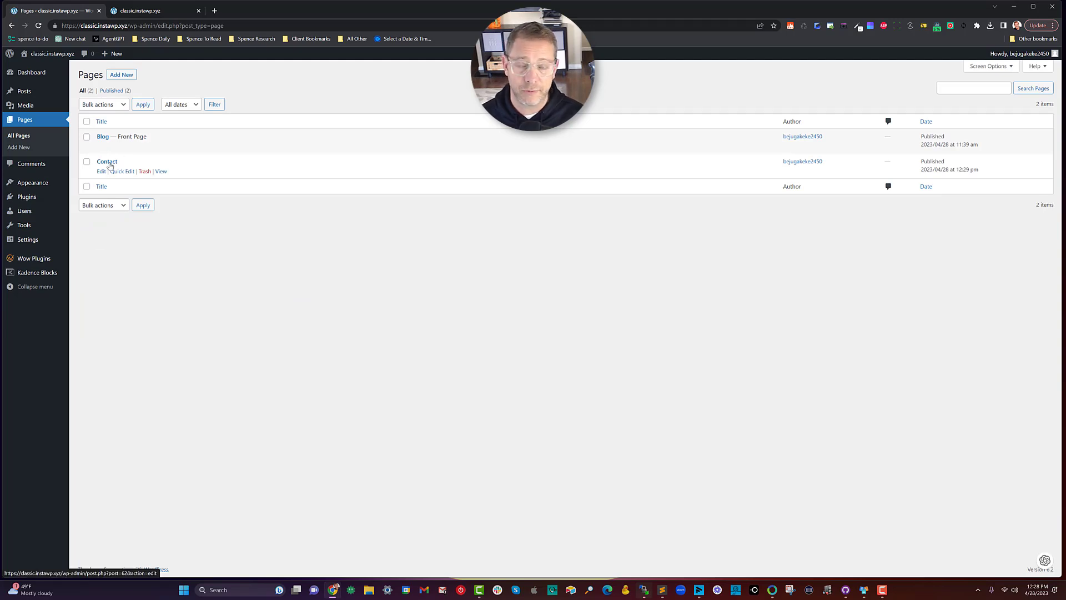
left_click(101, 172)
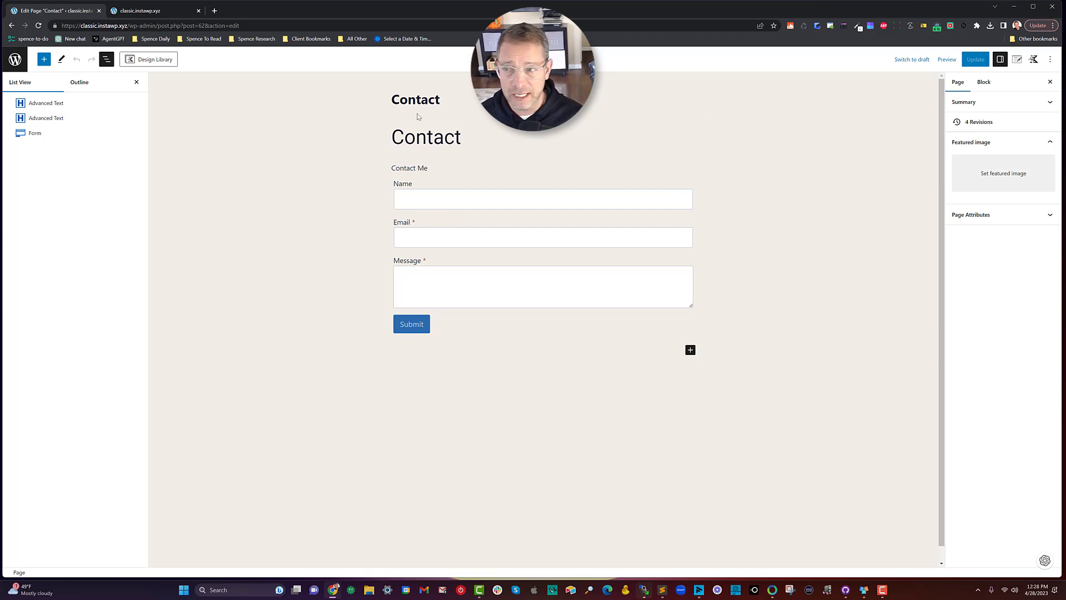
left_click(35, 104)
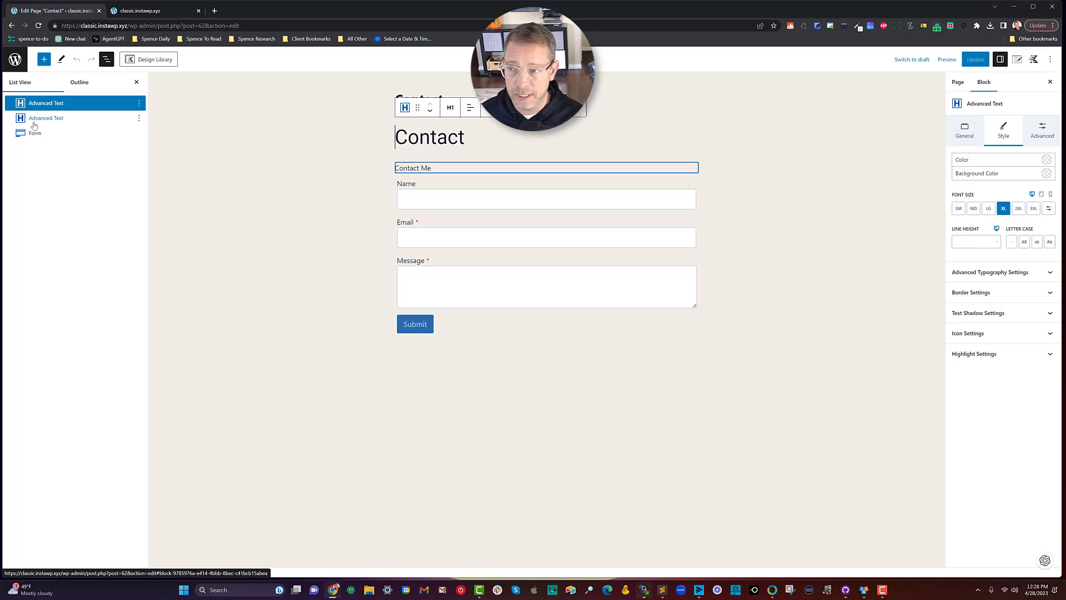
left_click(33, 124)
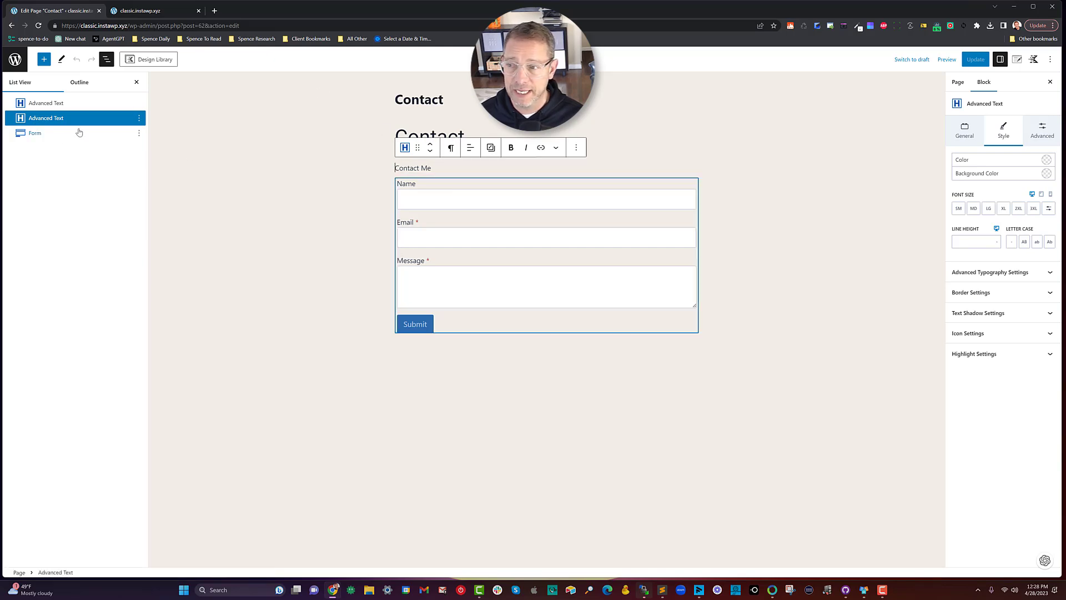
left_click(61, 134)
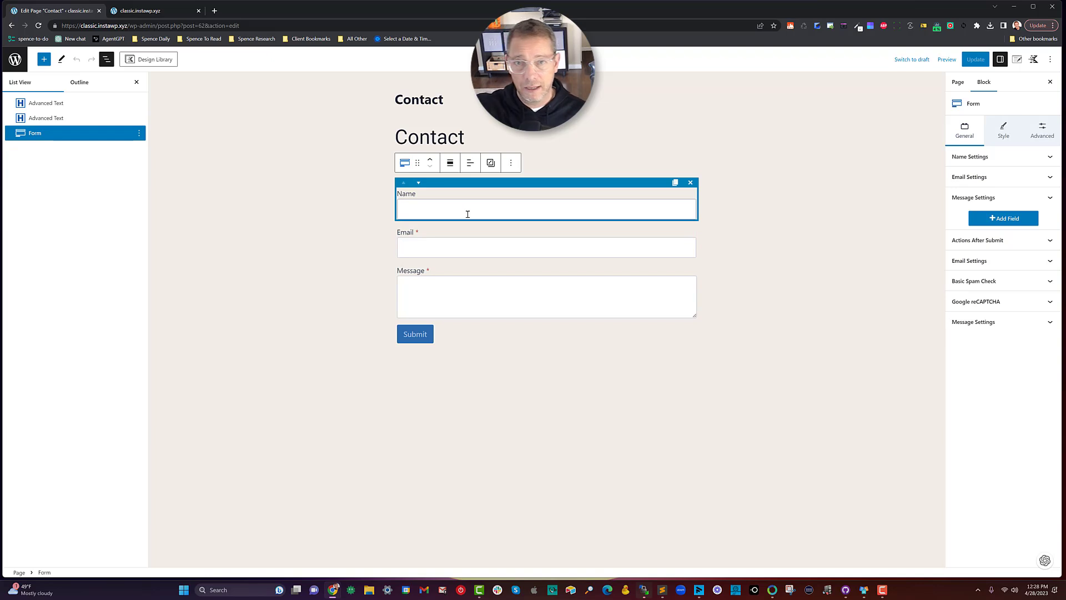
Step: Leave the Contact page editor and open the Lights post for editing from the list of all posts
left_click(10, 25)
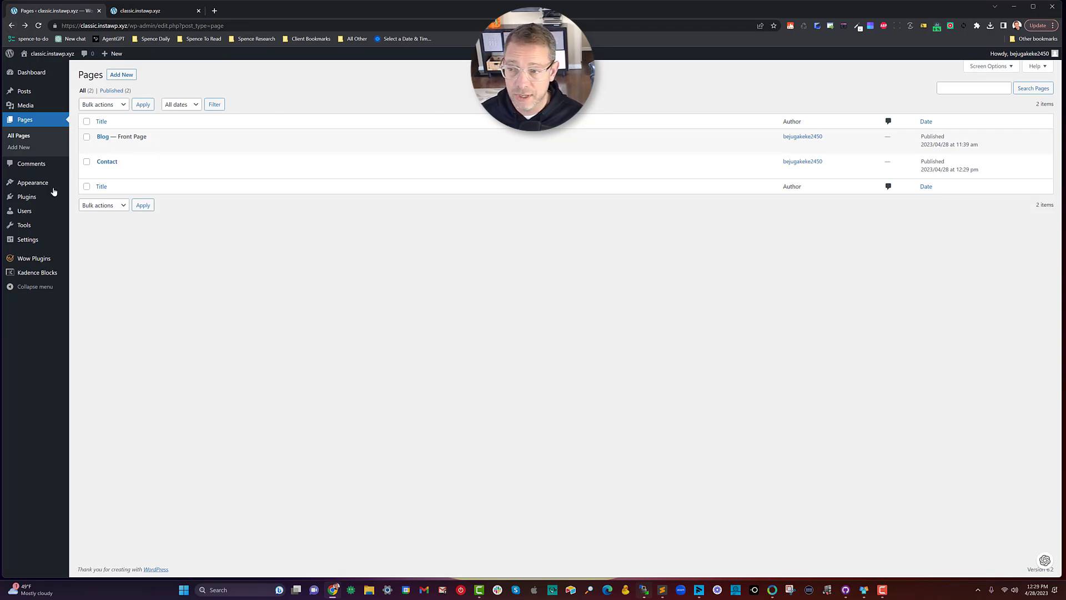
mouse_move(41, 210)
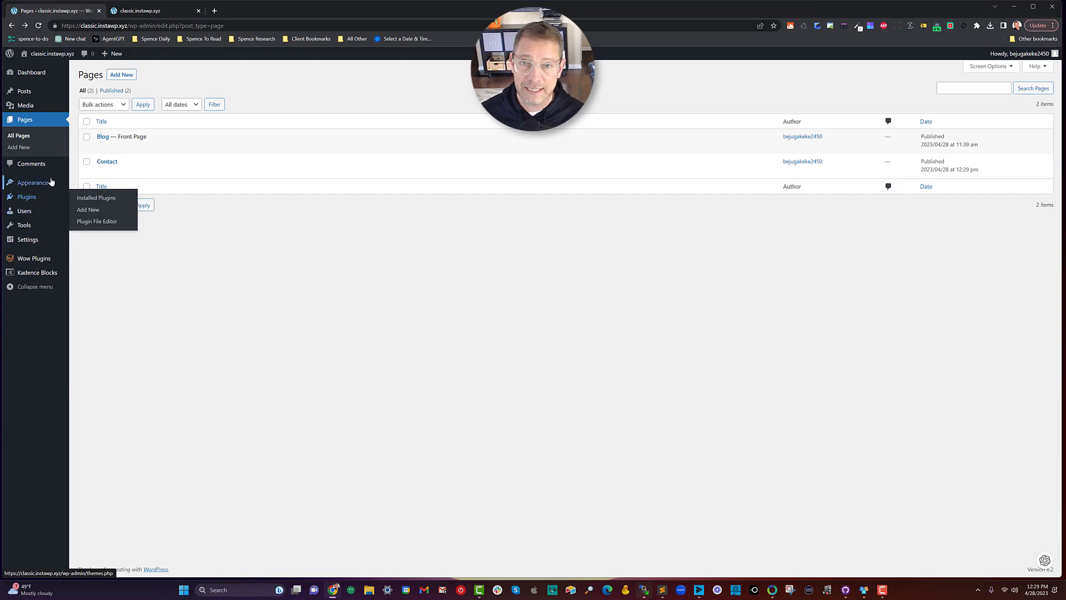
mouse_move(33, 92)
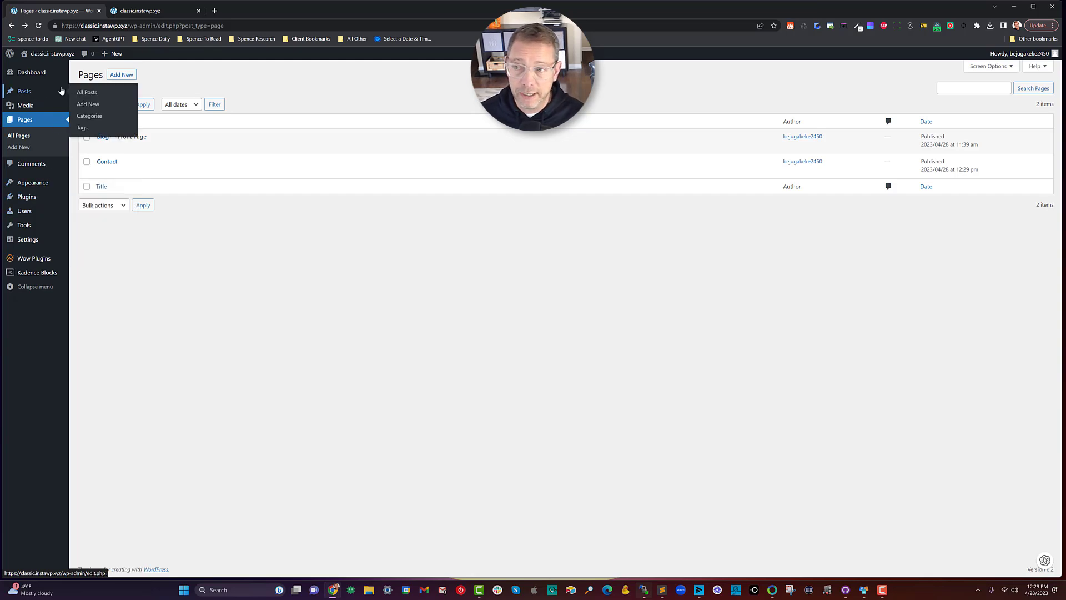
left_click(77, 93)
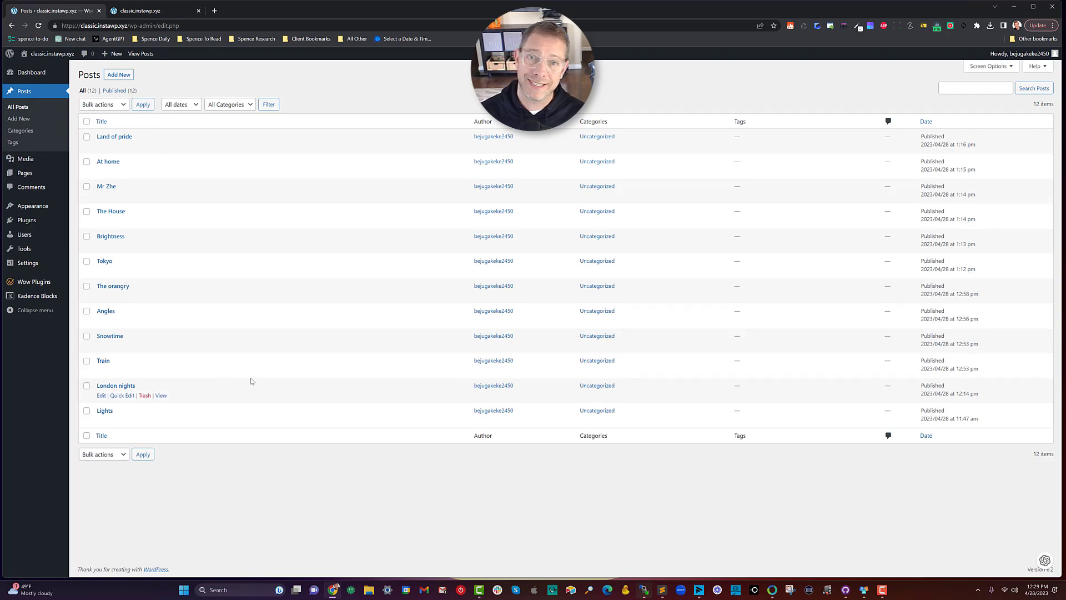
left_click(101, 420)
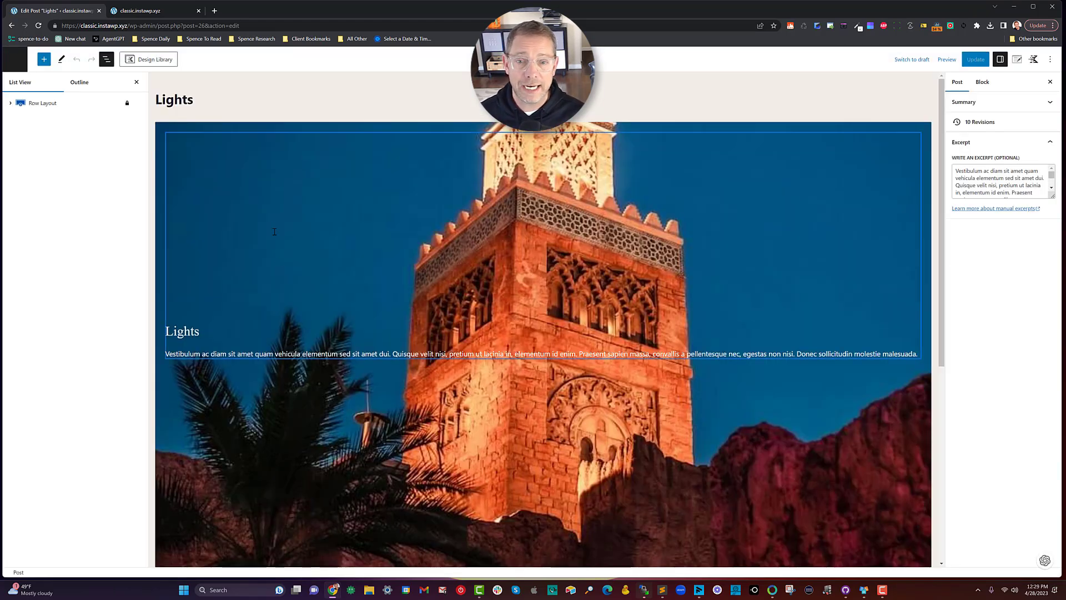
Step: Expand the Lights post's block structure and inspect both Advanced Text blocks and the Row Layout block's layout settings
left_click(10, 103)
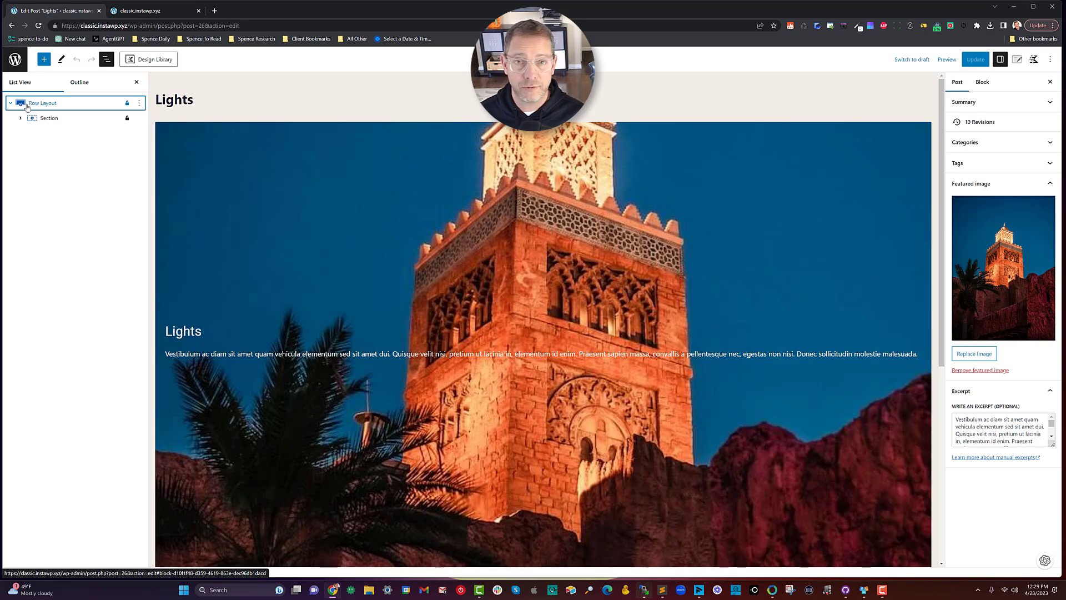
left_click(21, 118)
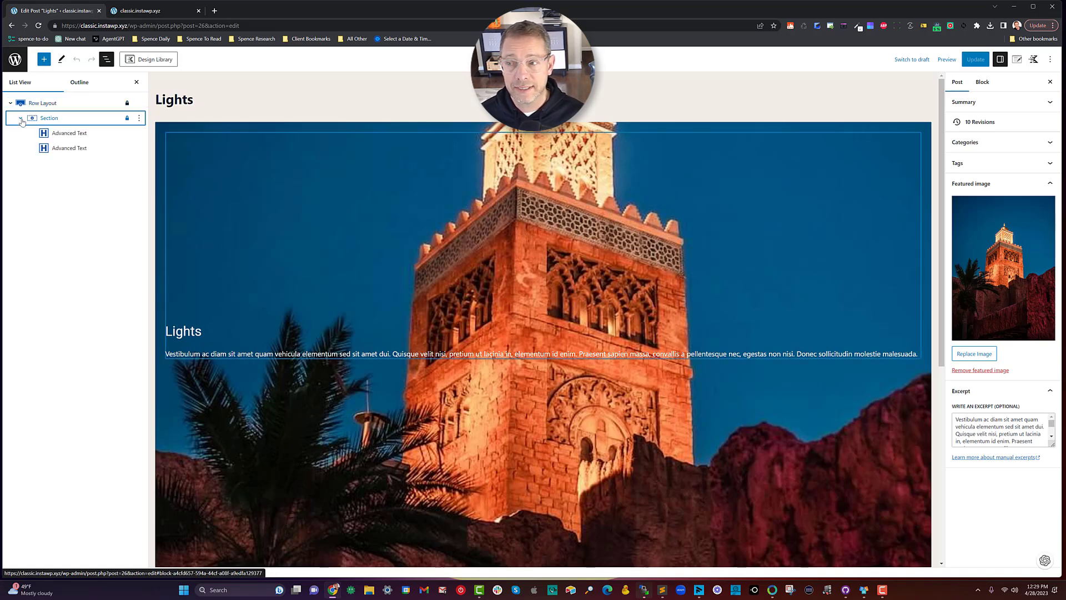
left_click(66, 133)
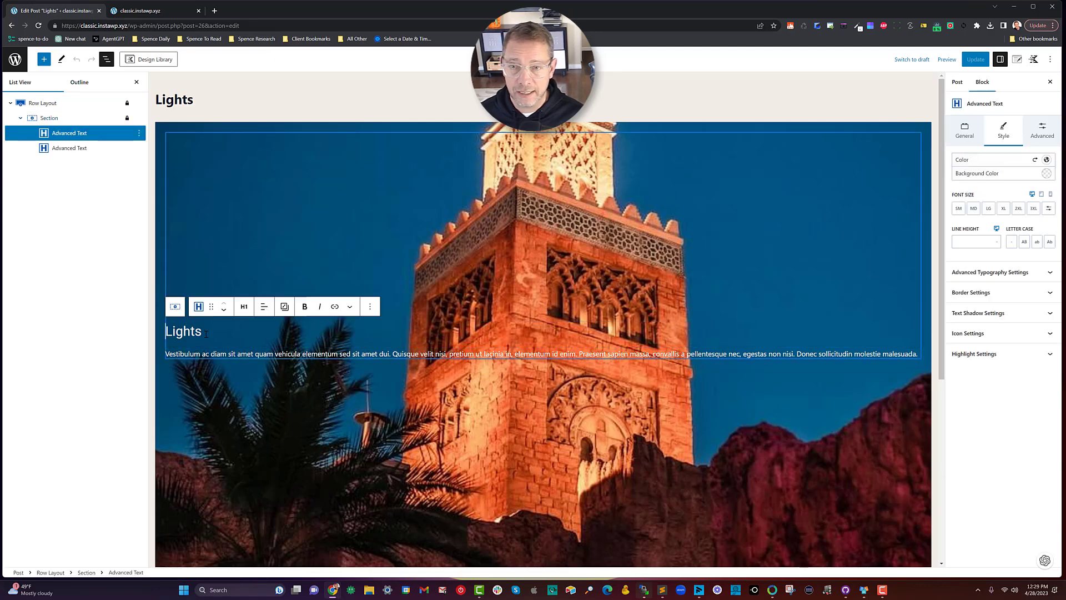
left_click(47, 152)
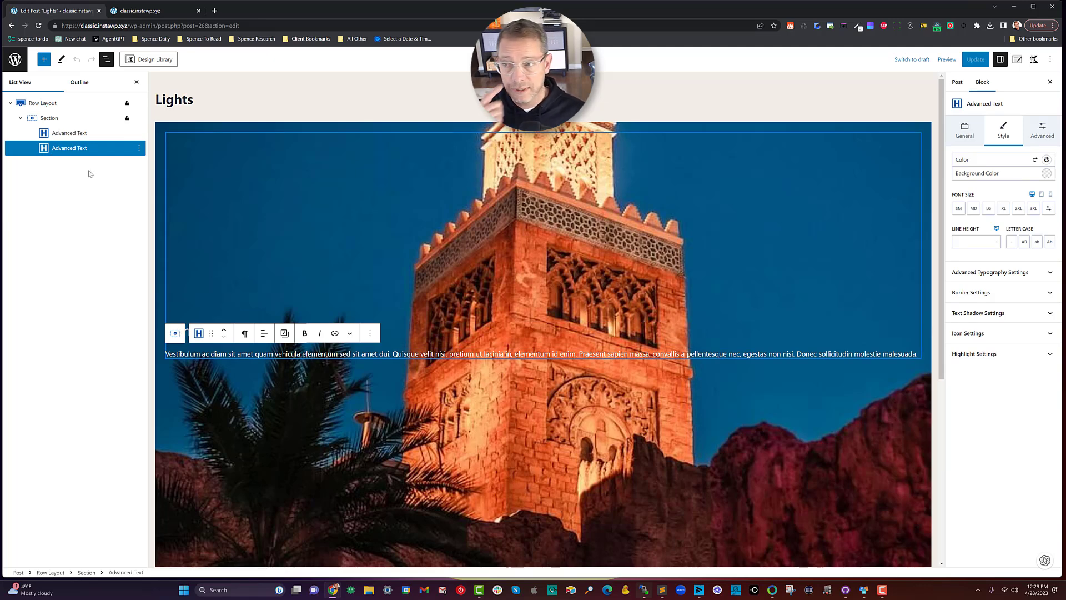
left_click(39, 107)
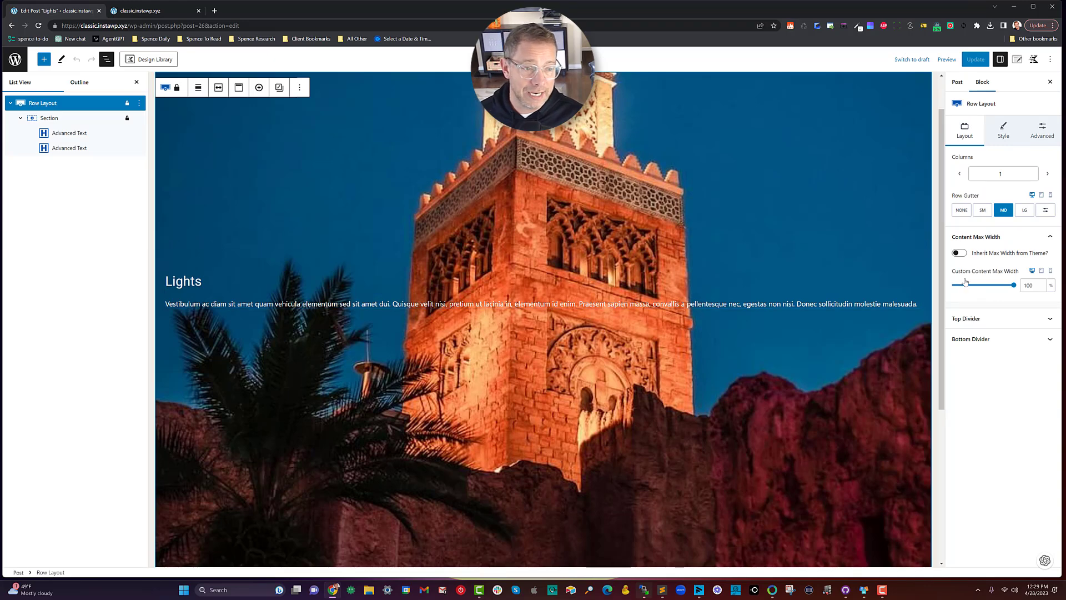
Step: Check the Row Layout block's custom content max width and the Lights post's Kadence post settings, including the post layout
left_click_drag(958, 272, 1009, 272)
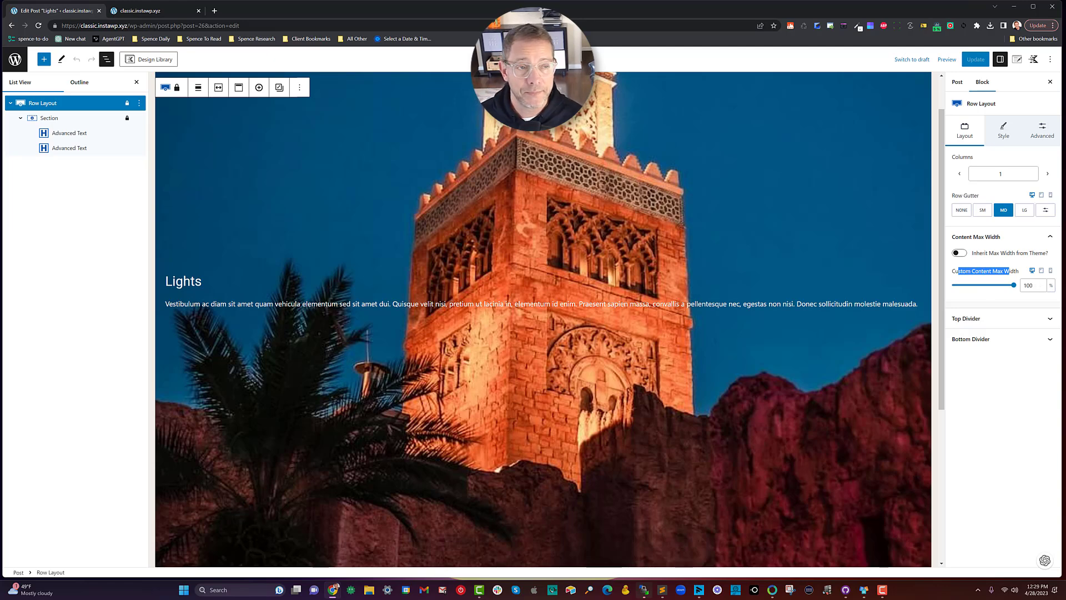
left_click(1018, 60)
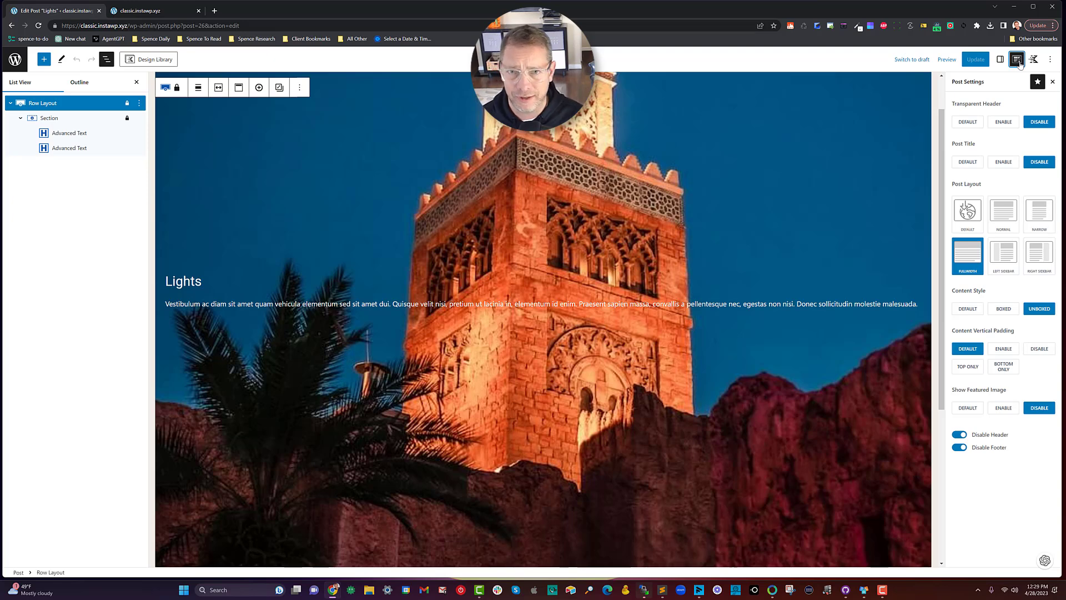
left_click_drag(955, 184, 978, 184)
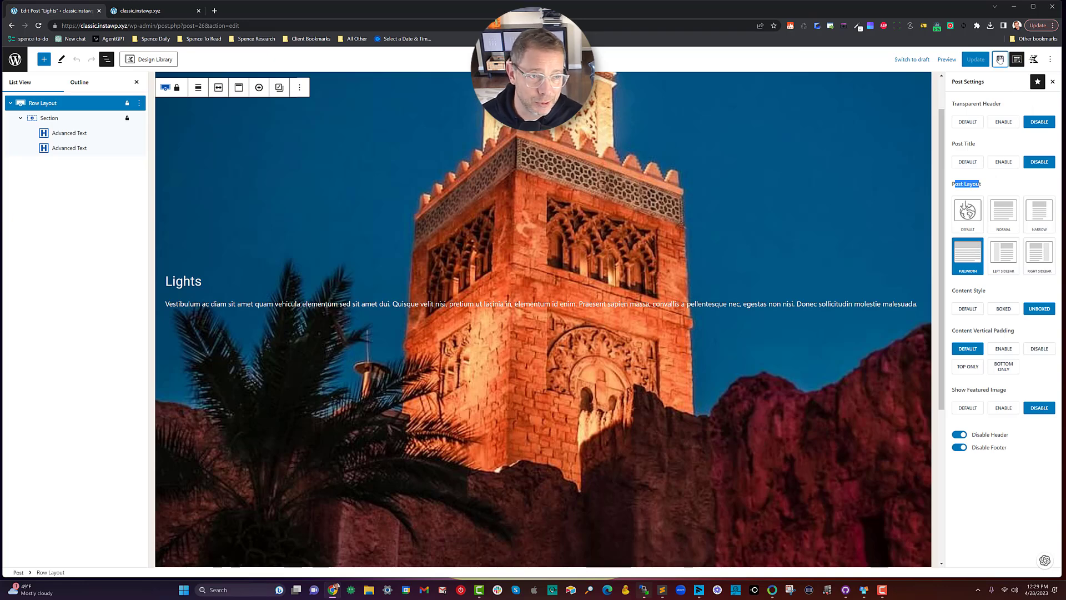
left_click(1000, 59)
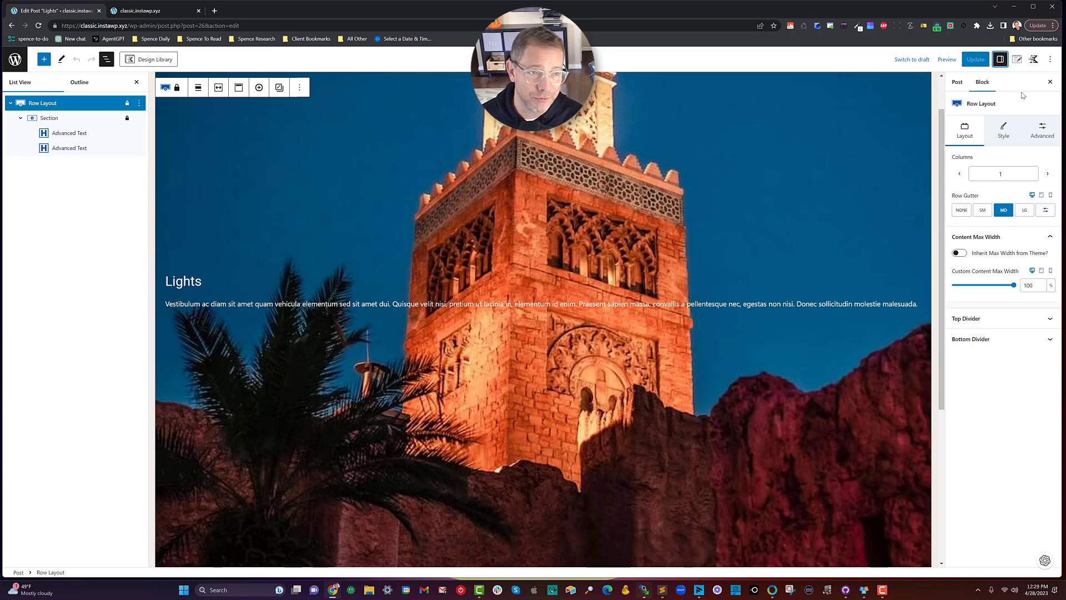
Step: Inspect the Row Layout block's padding, margin and Structure Settings, and return to its layout settings
left_click(958, 82)
left_click(981, 83)
left_click(1040, 128)
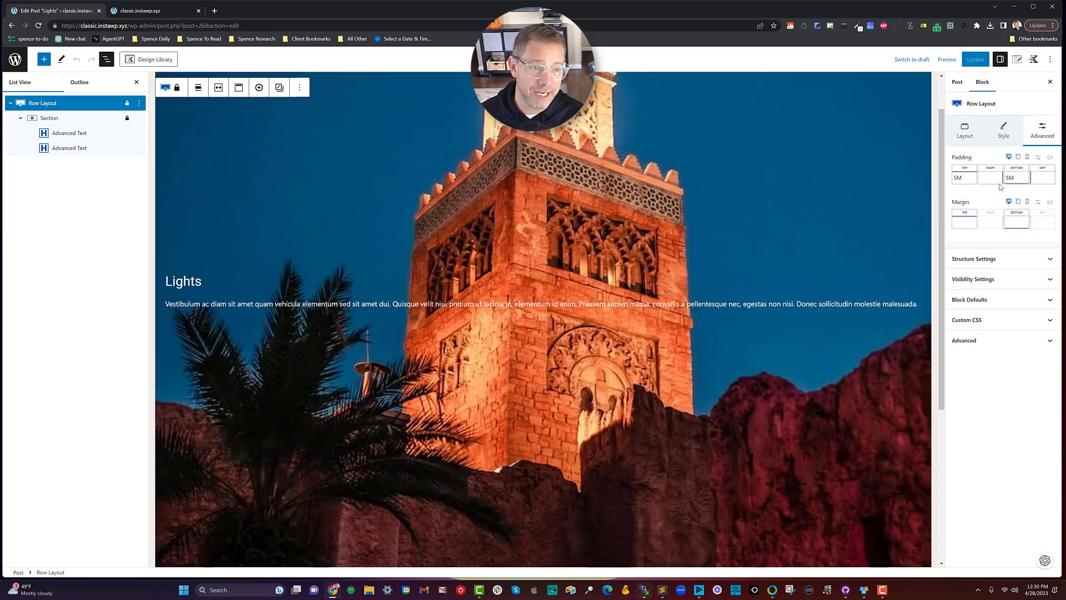
left_click(992, 261)
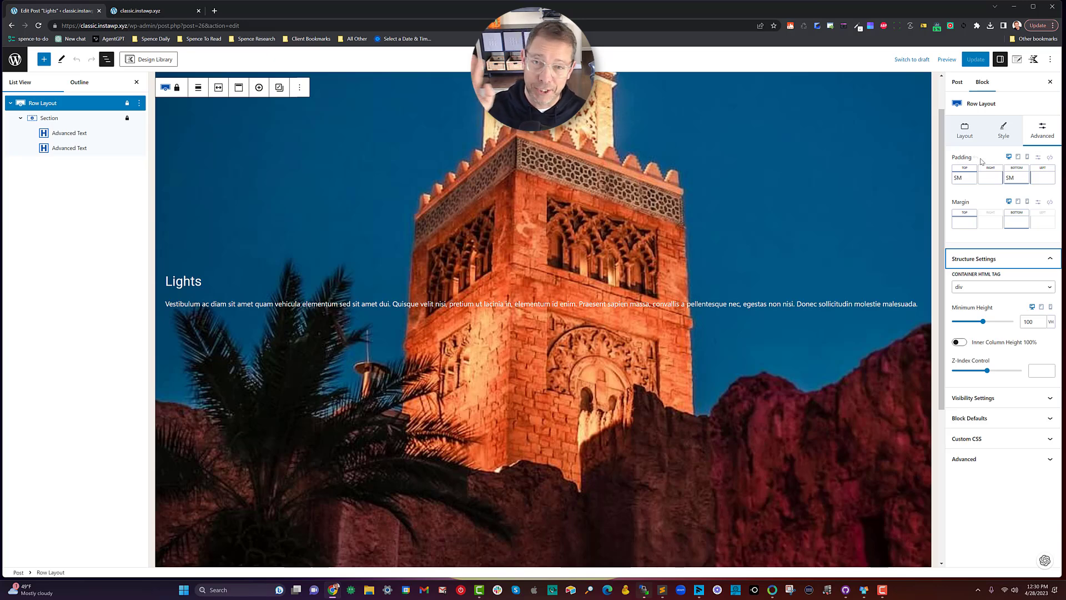
left_click(959, 127)
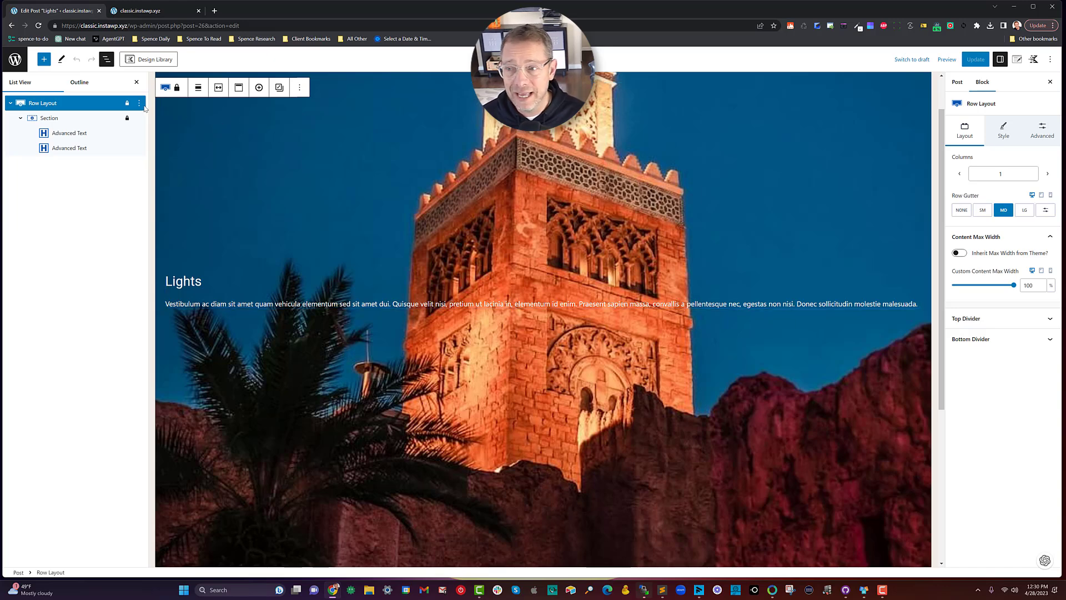
Step: Collapse the Row Layout block's structure and view the actions available for the block and the editor's options
left_click(11, 104)
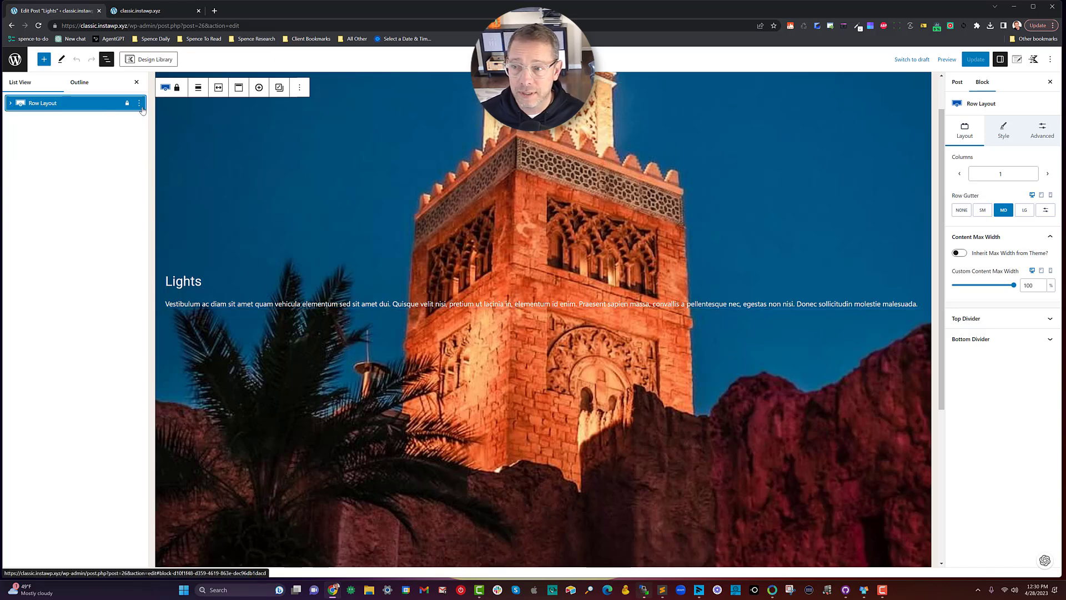
left_click(138, 103)
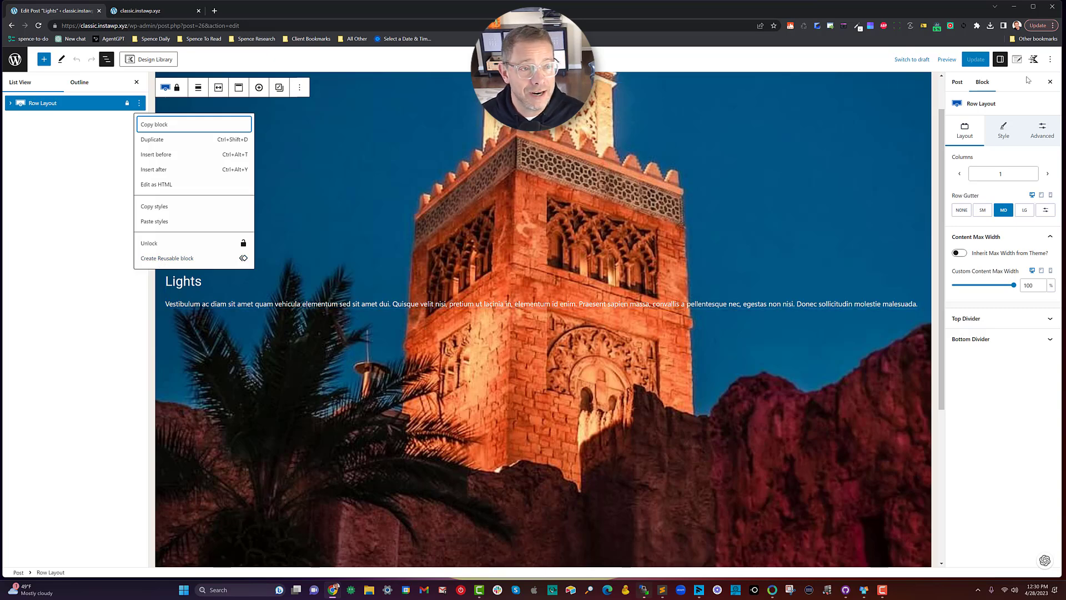
left_click(1050, 59)
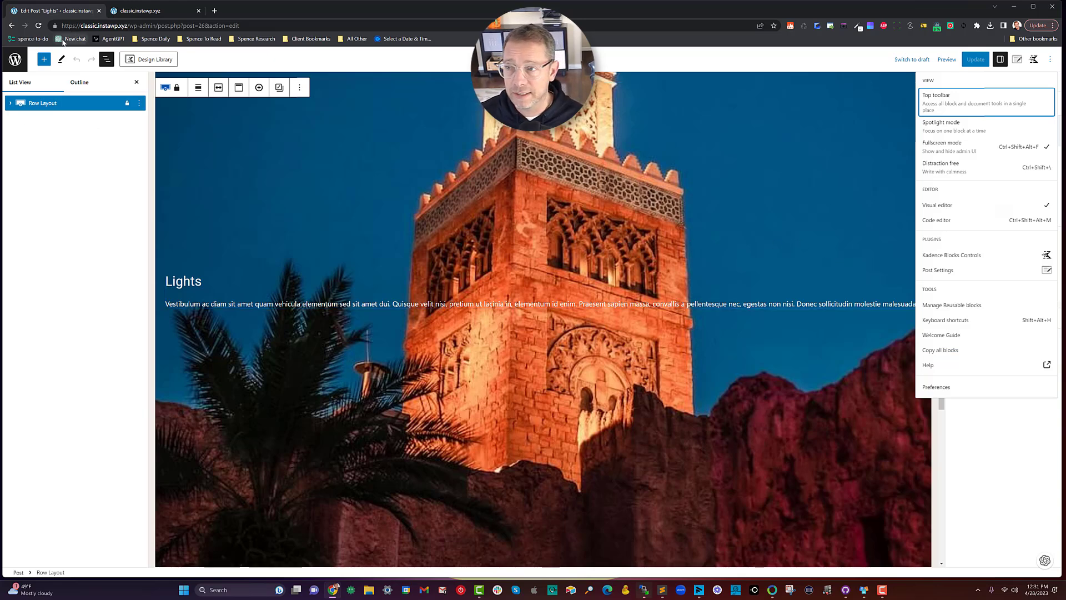
Step: Leave the Lights post, open the Blog front page for editing and inspect its Kadence page settings
left_click(20, 66)
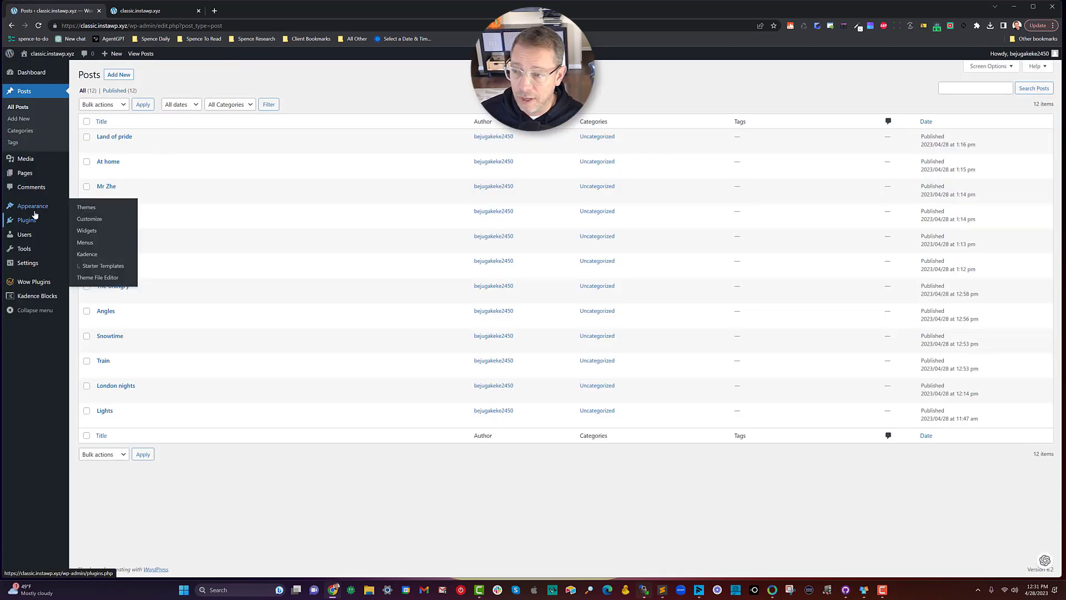
left_click(25, 176)
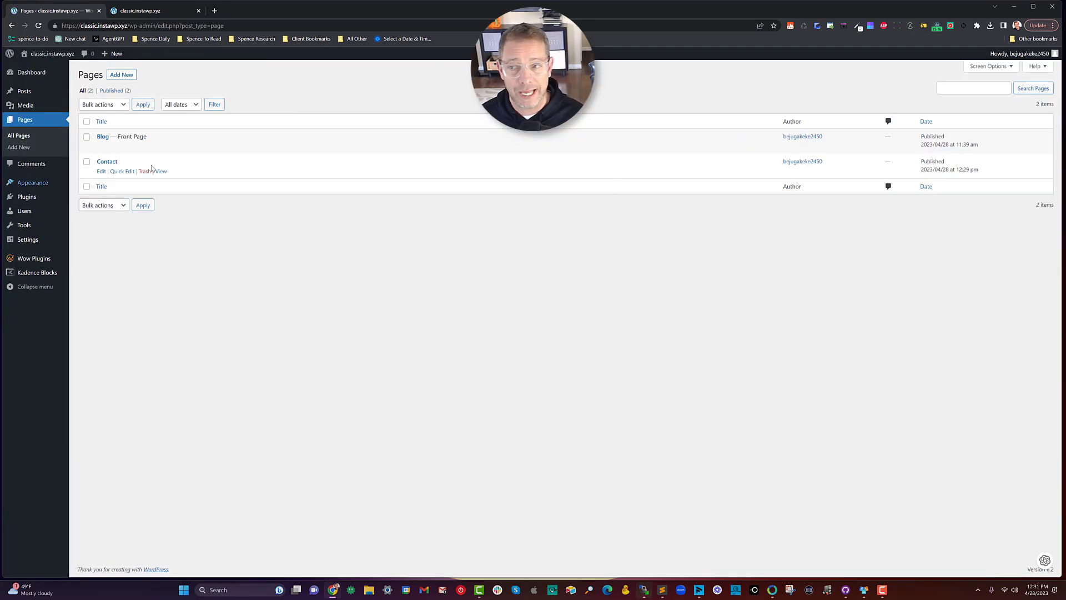
left_click(103, 146)
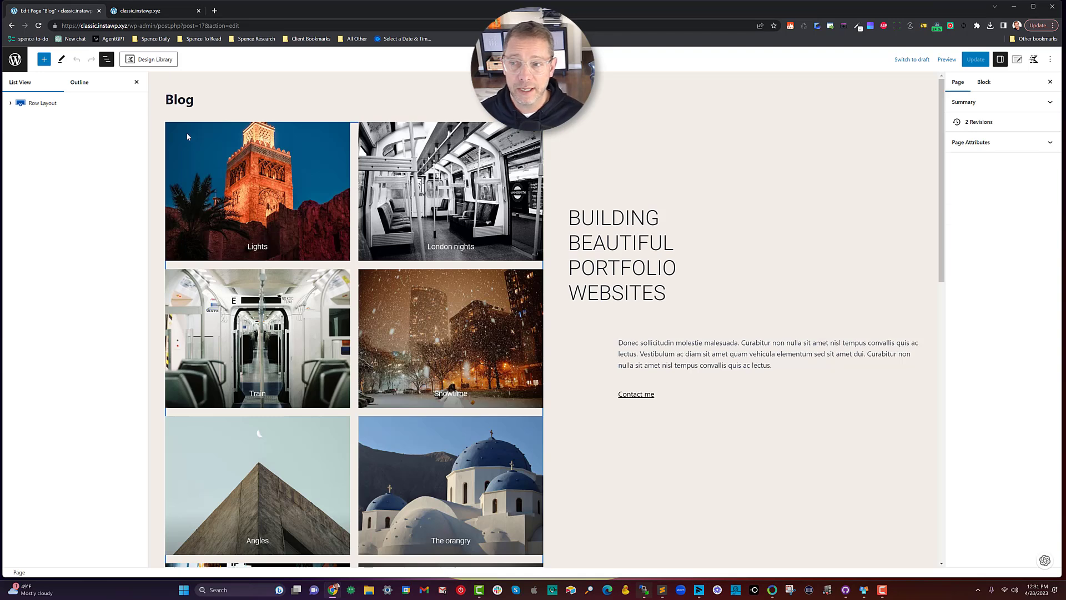
left_click(1016, 60)
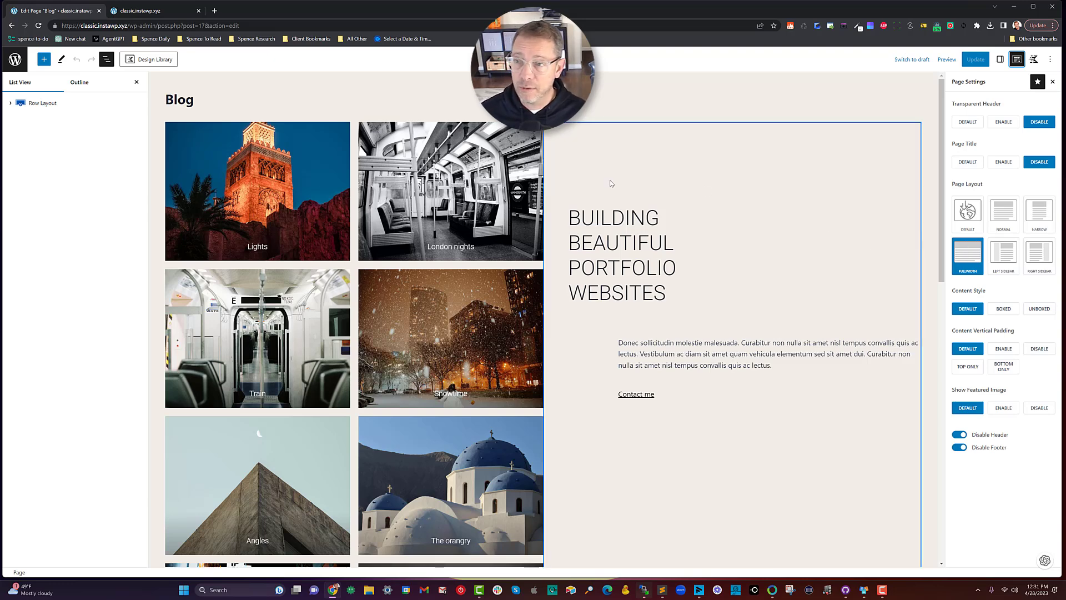
Step: Open the list of pages in a new browser tab and launch the theme Customizer from there
right_click(16, 59)
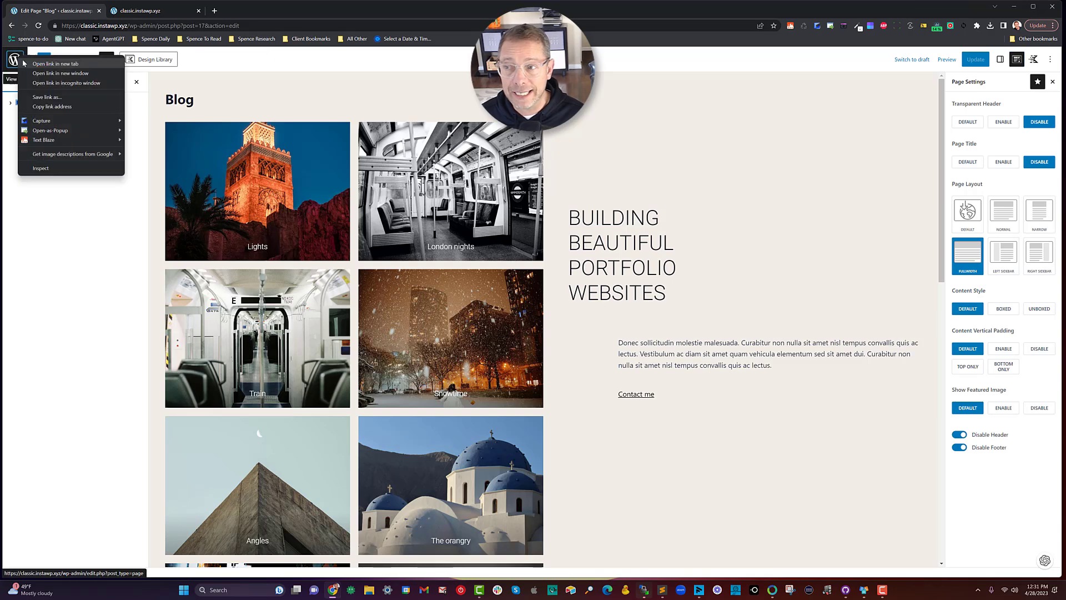
left_click(33, 63)
left_click(225, 14)
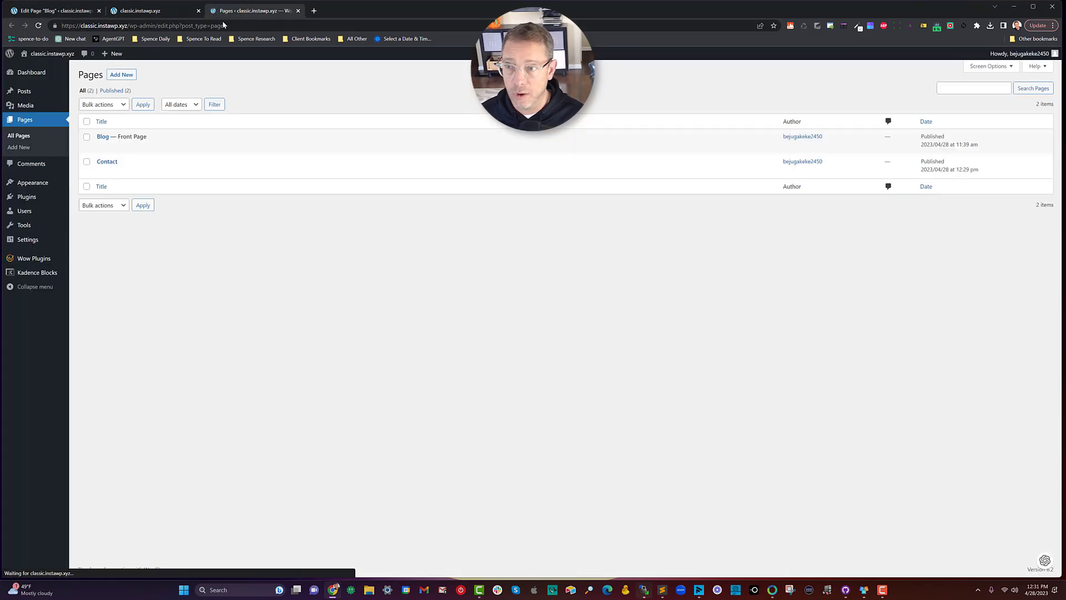
mouse_move(28, 91)
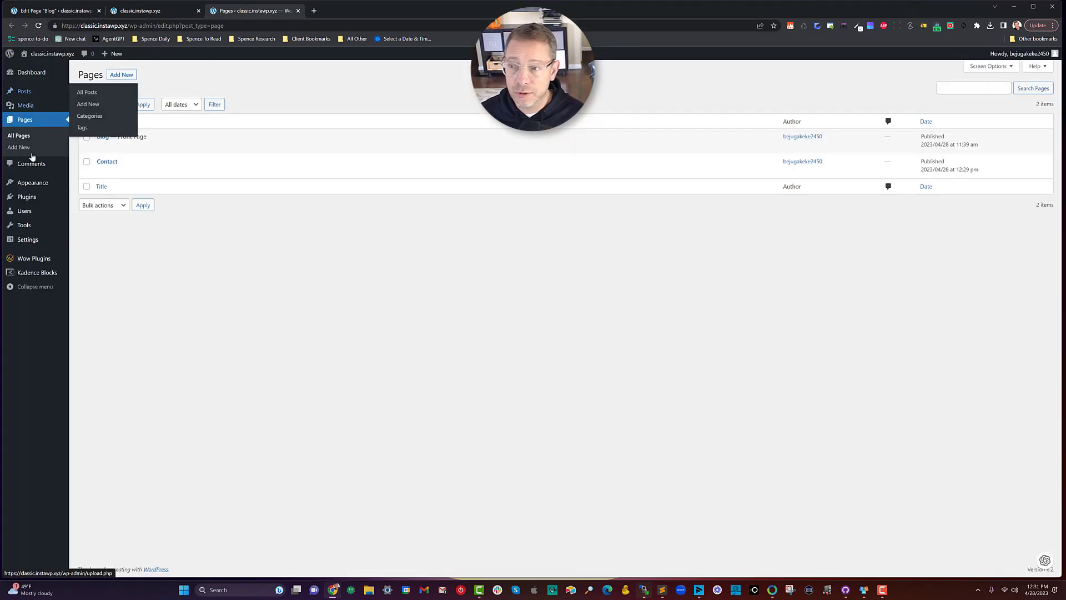
mouse_move(32, 182)
left_click(86, 201)
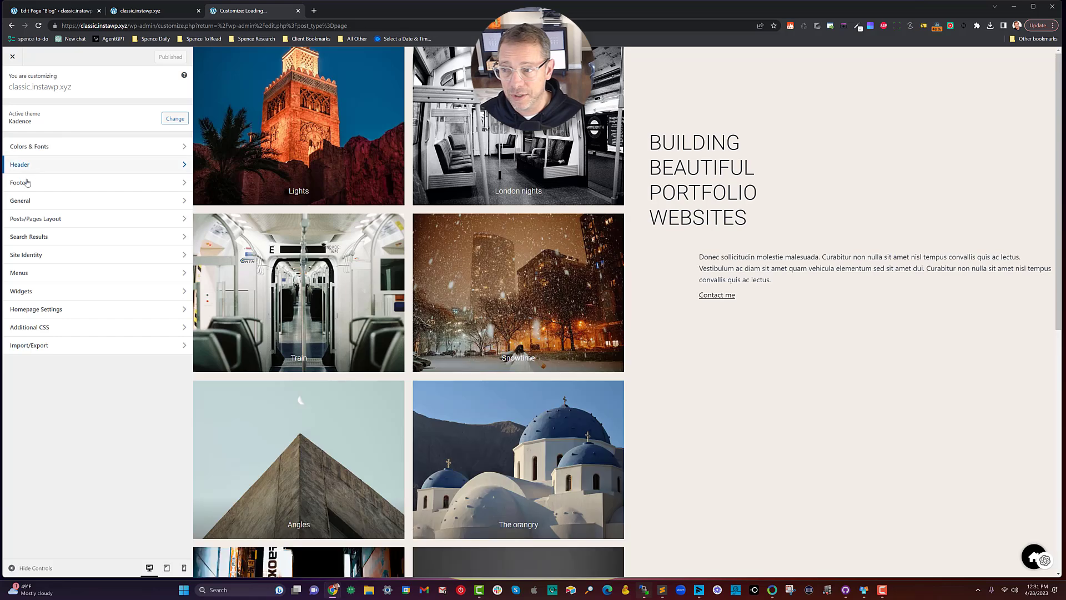
Step: Inspect the Archive Layout and Single Post Layout settings under Posts/Pages Layout, and close the Customizer
left_click(29, 220)
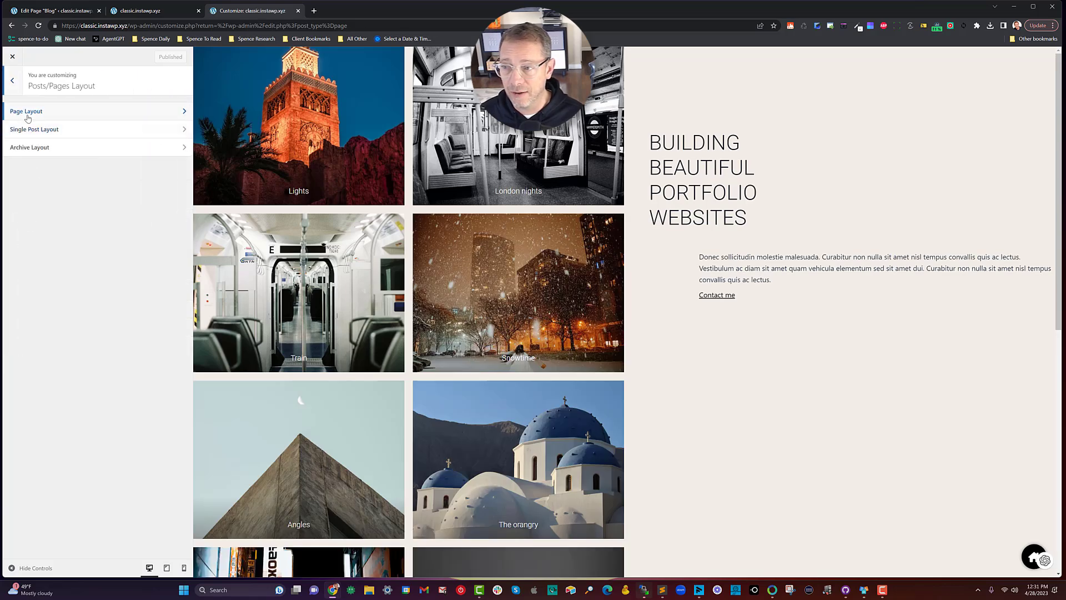
left_click(29, 148)
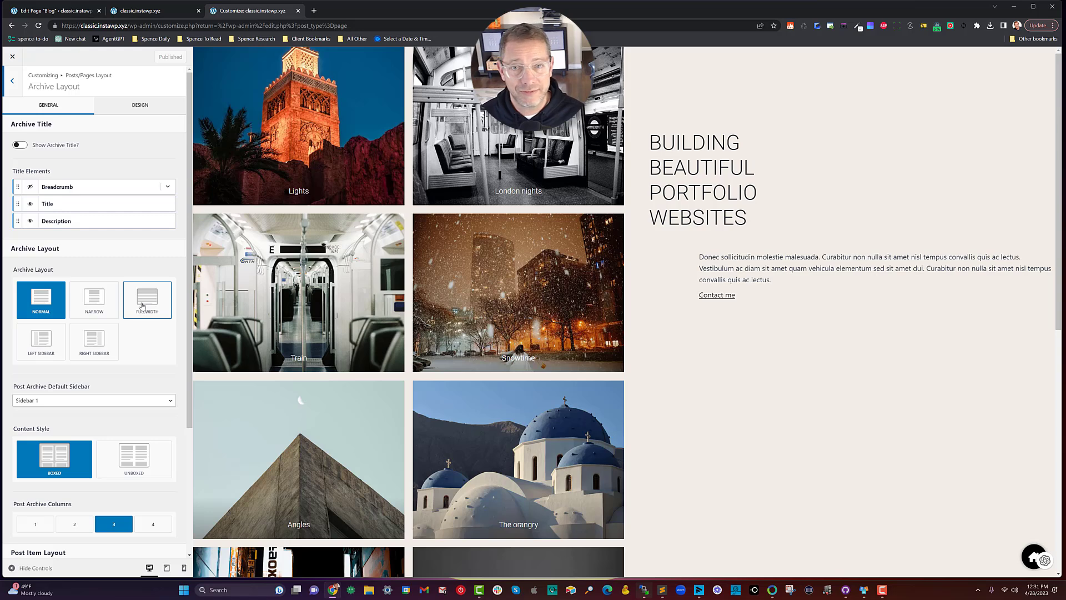
left_click(12, 81)
left_click(34, 130)
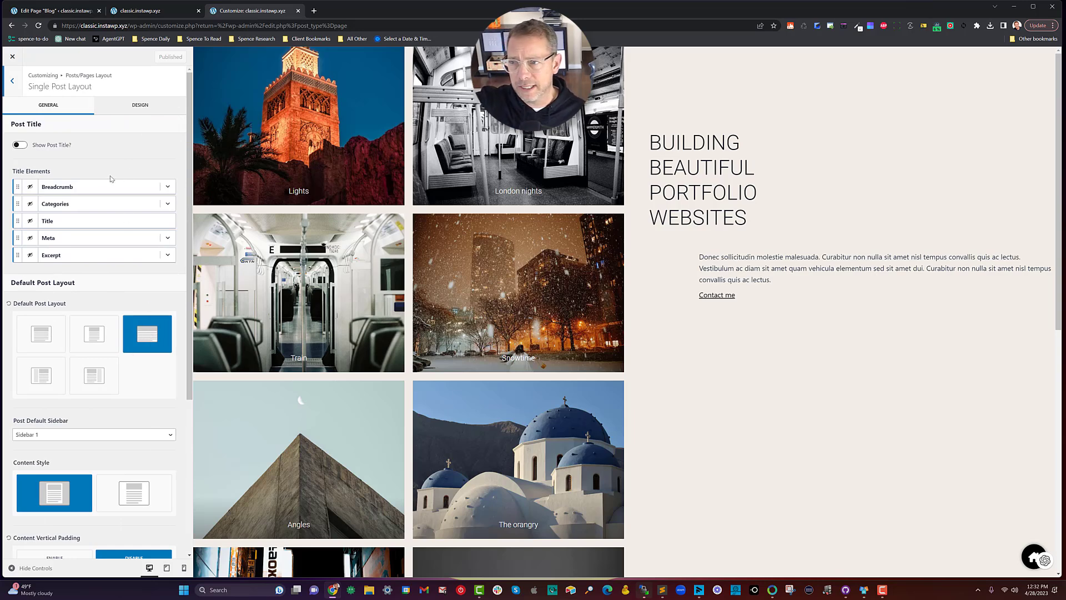
left_click(13, 81)
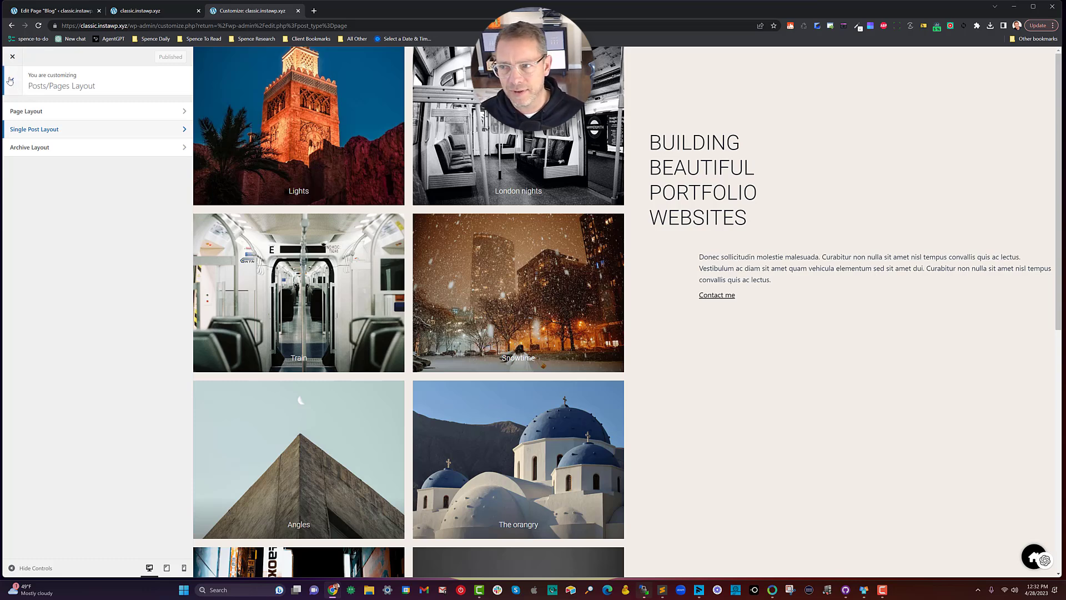
left_click(10, 82)
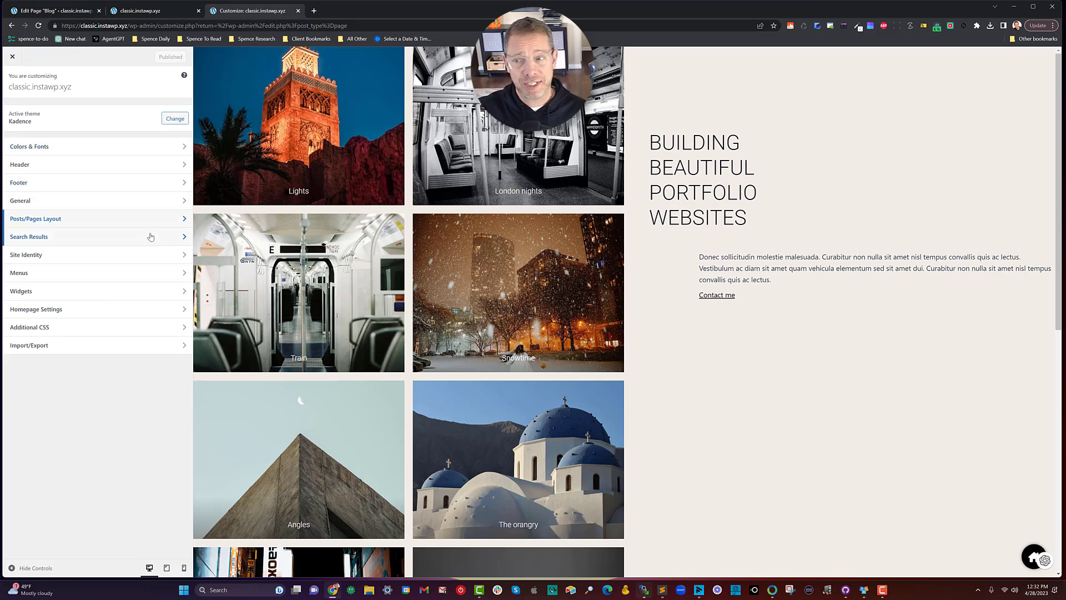
left_click(12, 57)
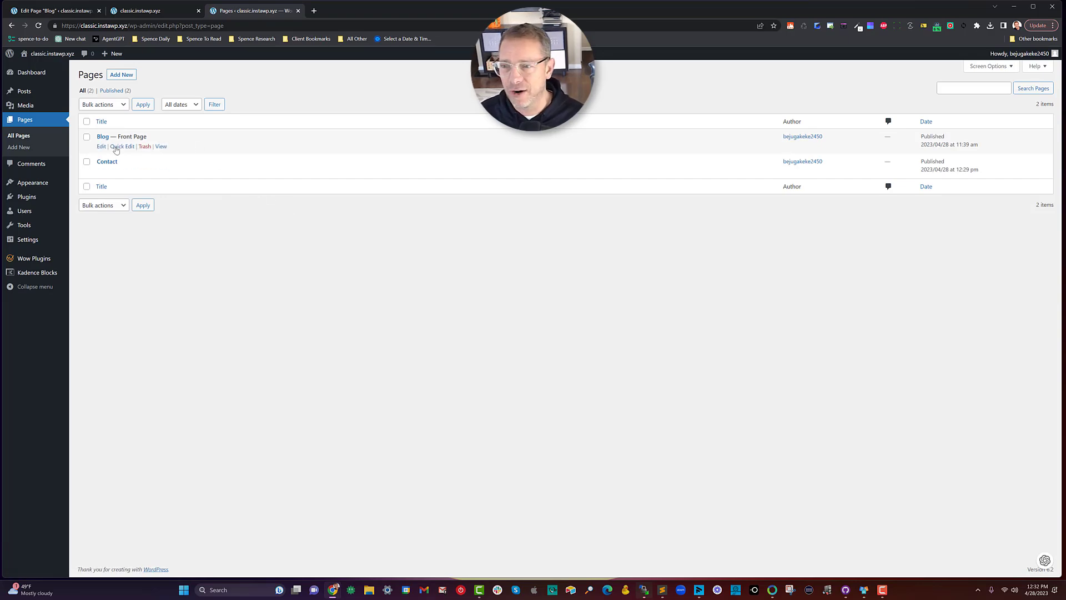
Step: Open the Blog page for editing, expand its Row Layout and first Section, and look over the gallery on the page
left_click(102, 146)
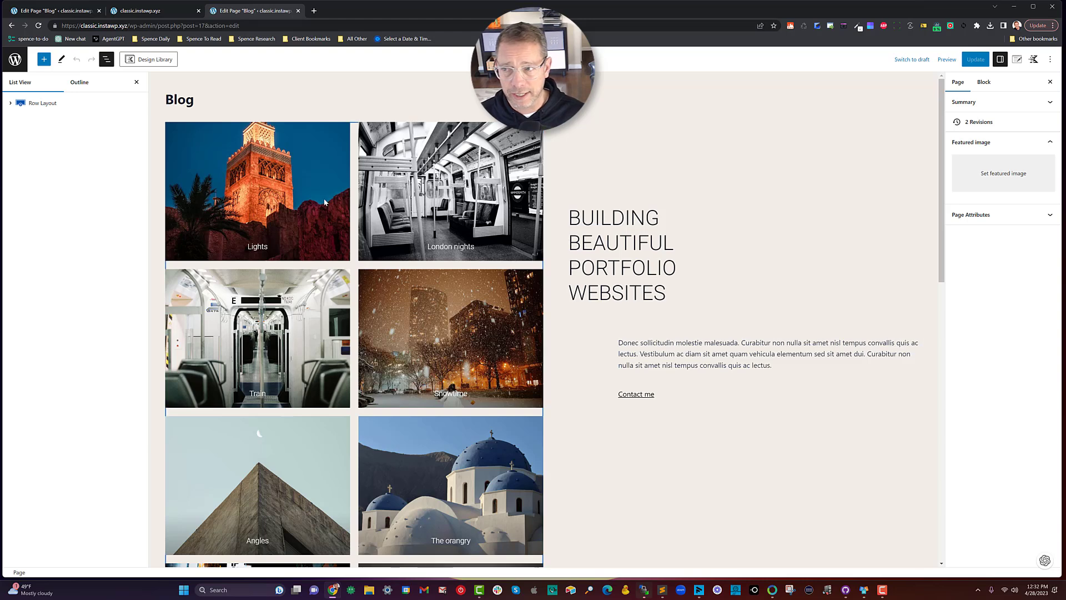
left_click(19, 106)
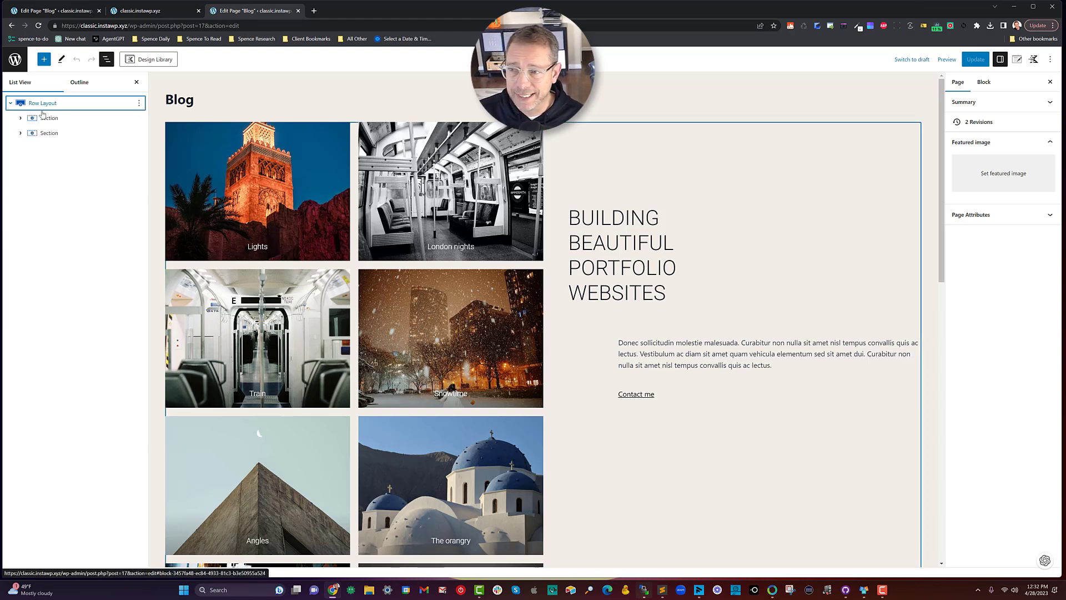
left_click(22, 119)
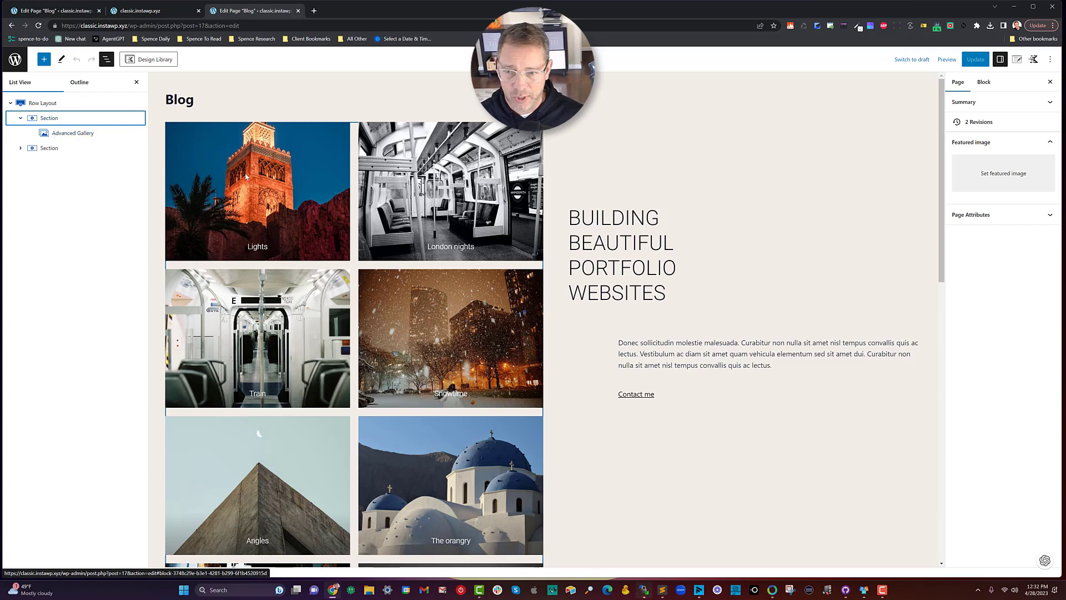
scroll(228, 184, "down", 5)
scroll(225, 190, "up", 5)
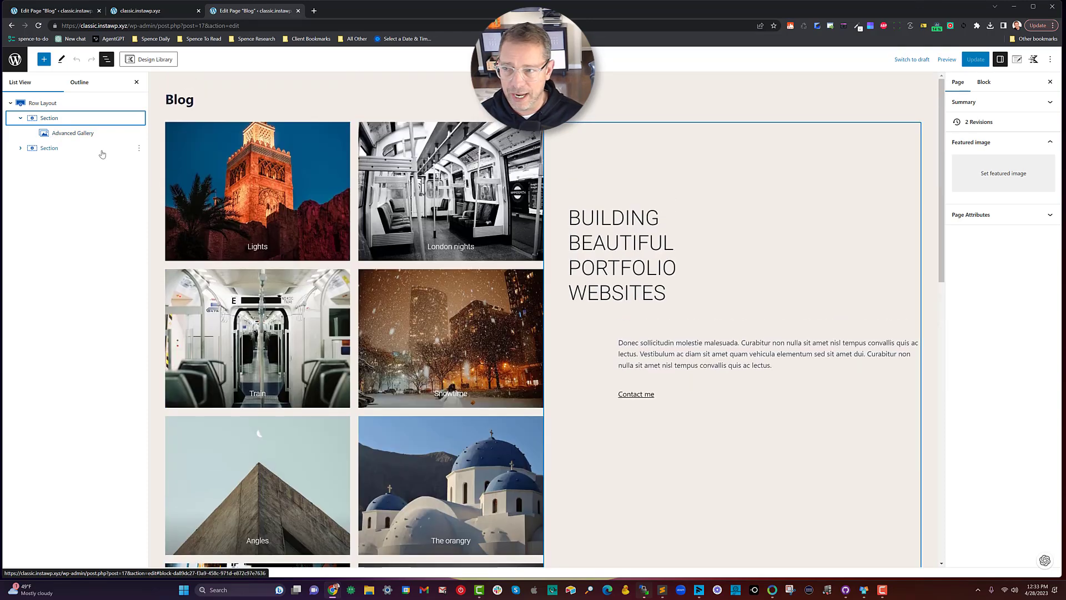
Step: Inspect the Advanced Gallery block's grid type, image ratio, columns, gutter, link settings and caption settings
left_click(83, 134)
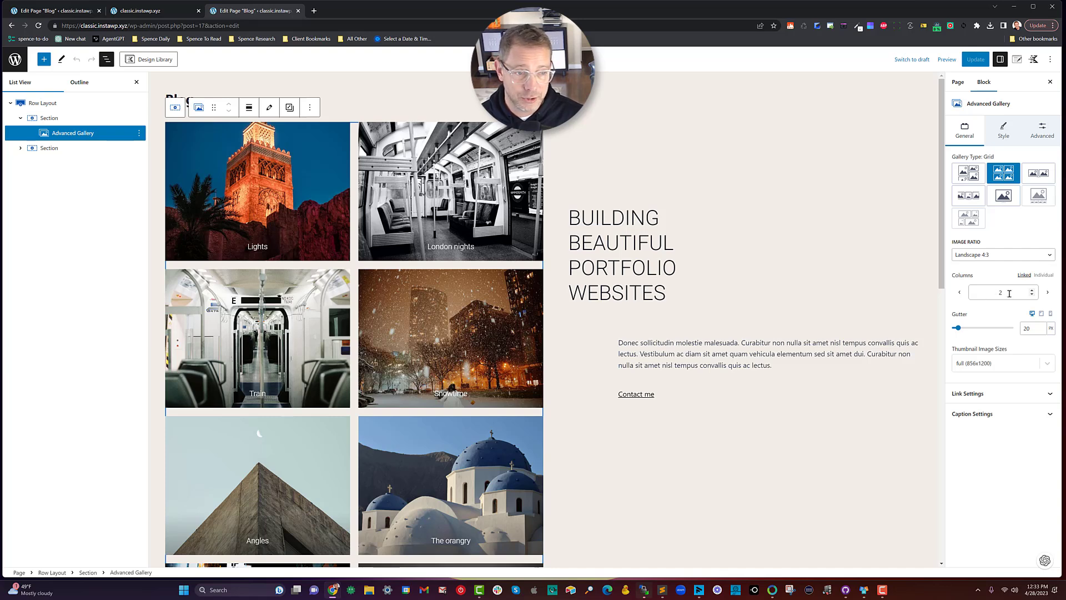
double_click(1025, 328)
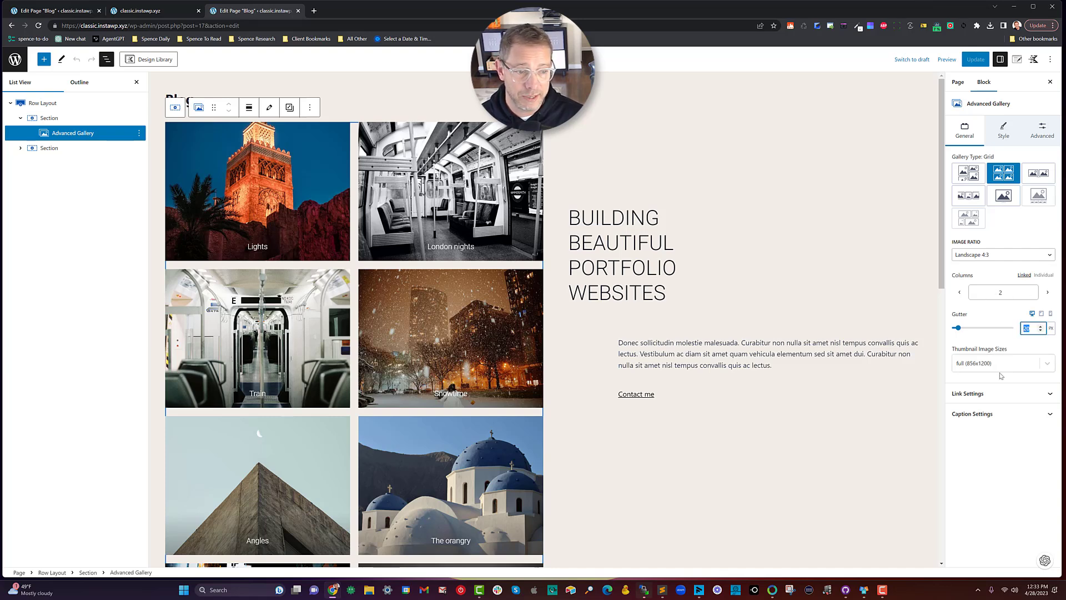
left_click(982, 394)
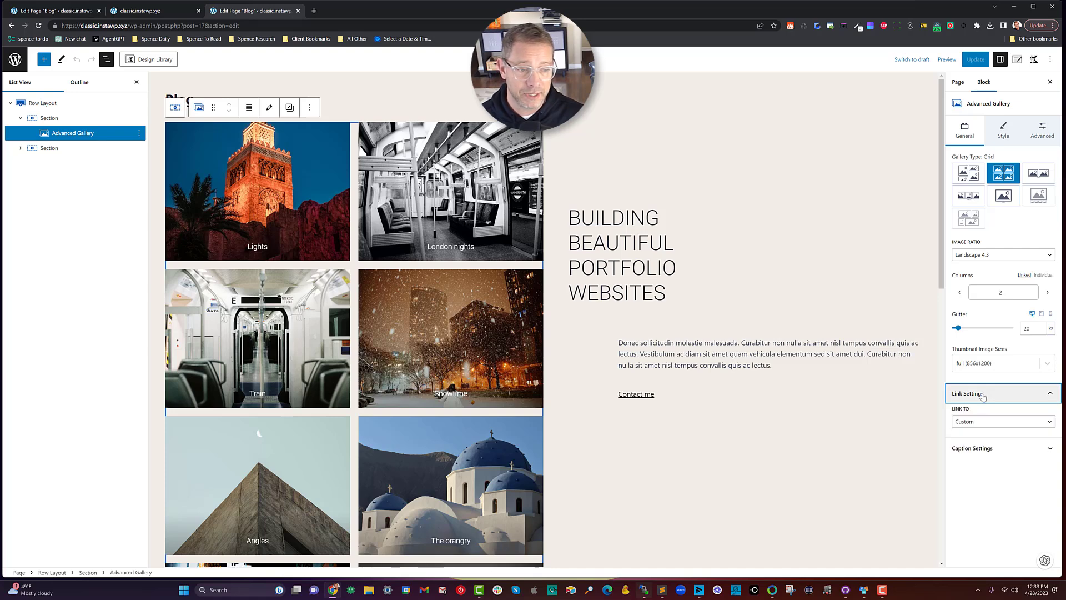
left_click(978, 447)
scroll(989, 361, "down", 4)
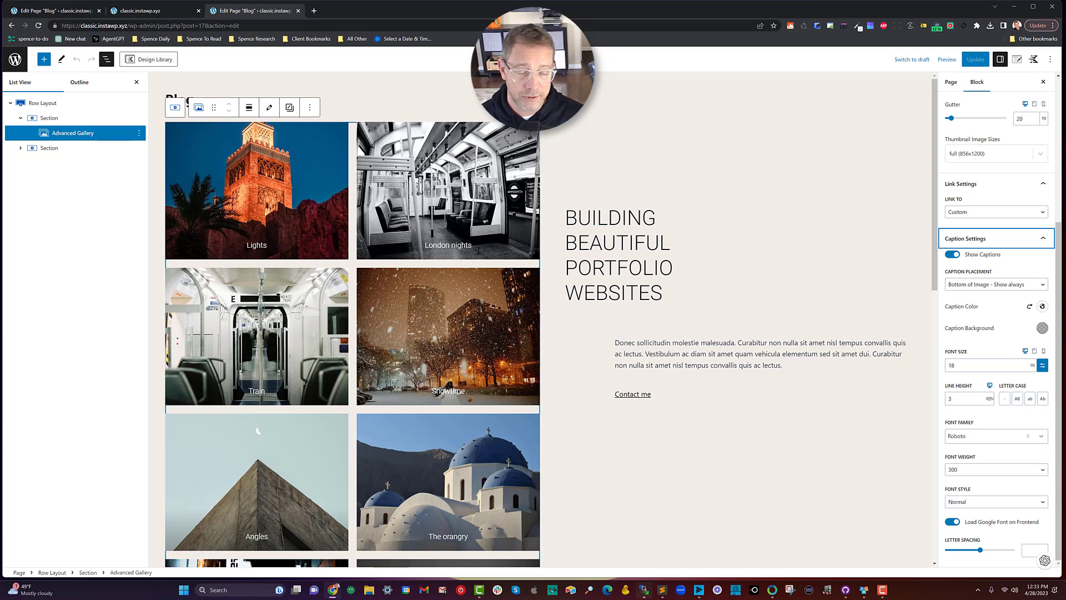
scroll(994, 237, "up", 4)
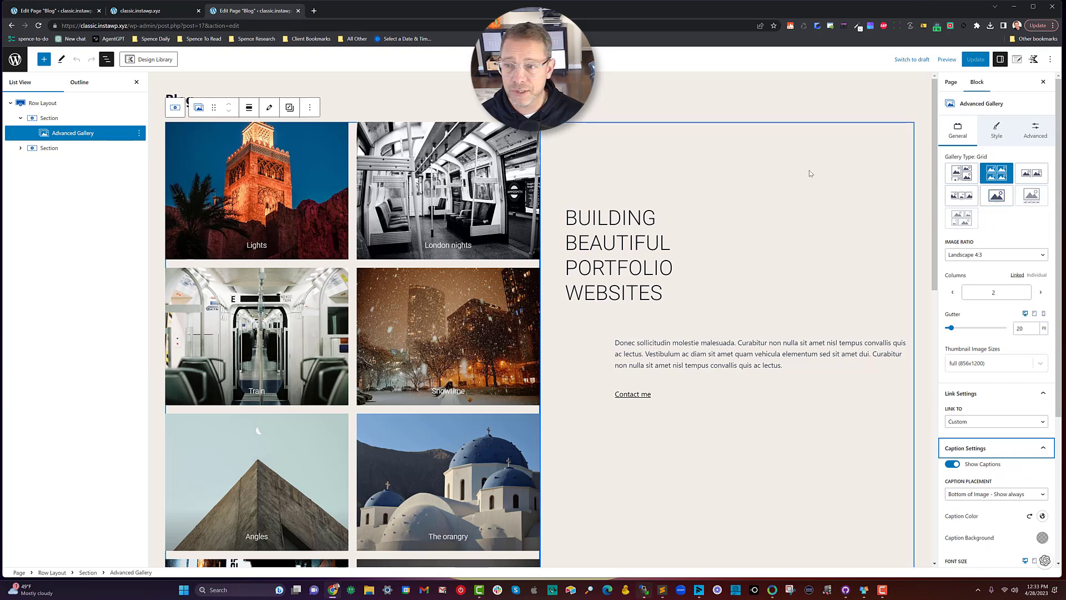
Step: Open the Advanced Gallery's images for editing, look over their captions and attachment details, and close the gallery editor without updating
left_click(269, 108)
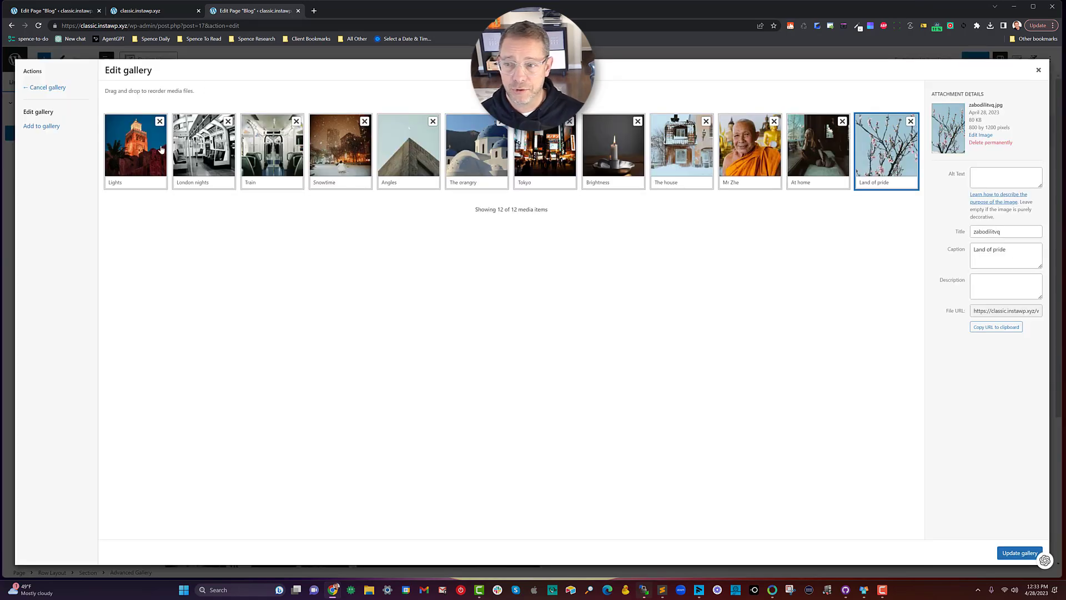
left_click(190, 184)
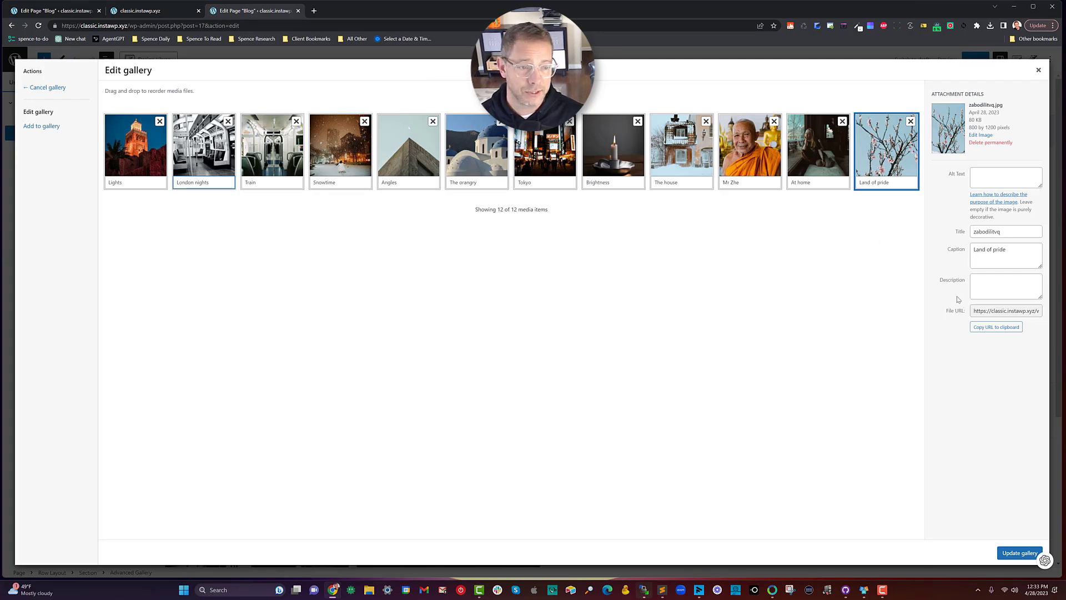
left_click(1038, 70)
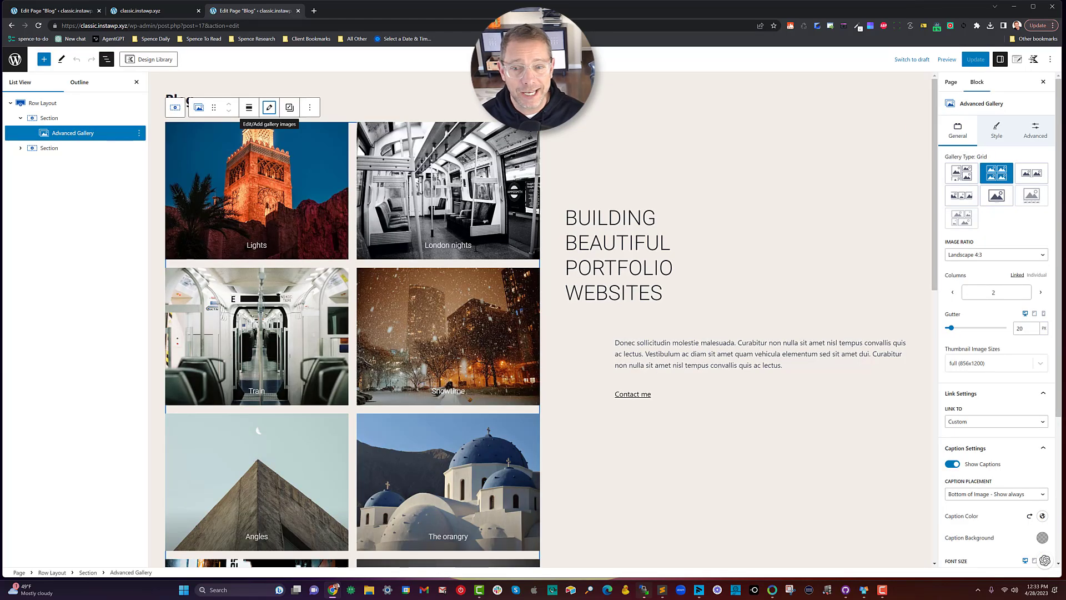
Step: Inspect the caption and custom link options of the London nights image in the gallery
left_click(471, 245)
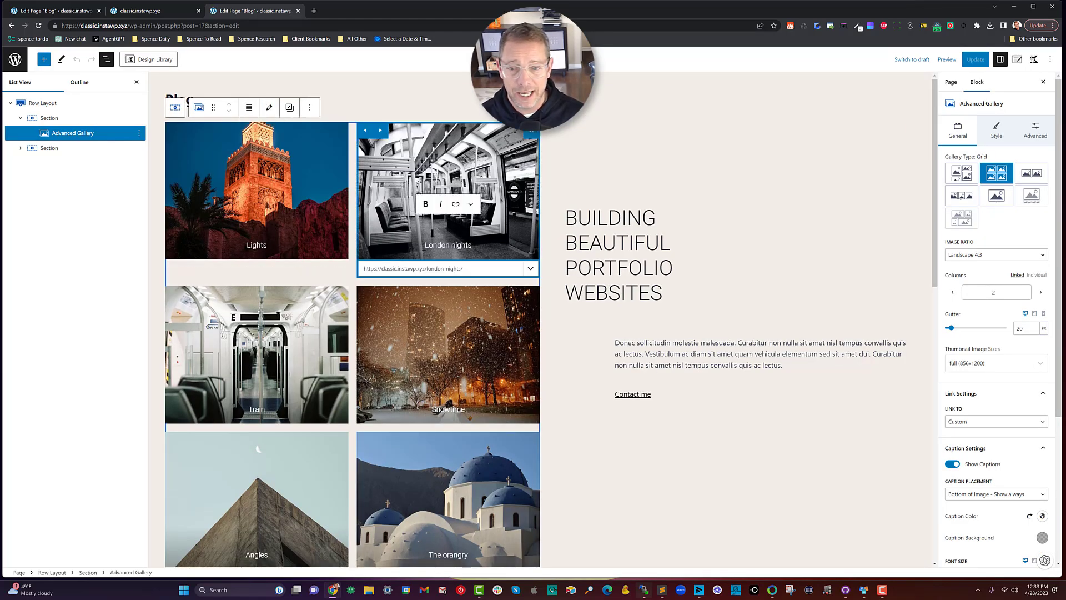
left_click_drag(424, 245, 472, 245)
left_click(443, 268)
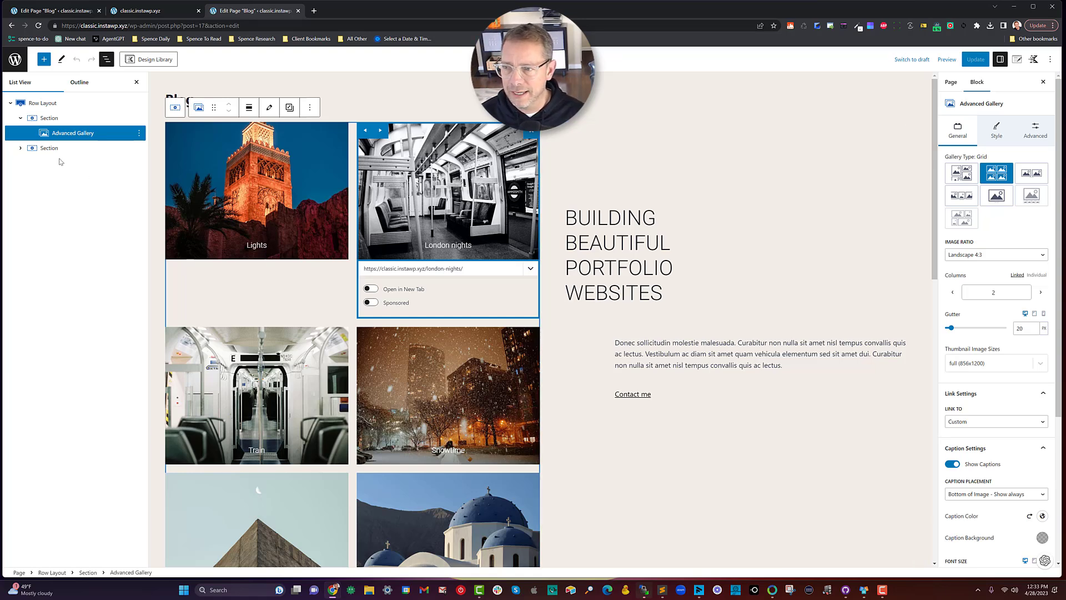
Step: Try resizing the Row Layout's two columns with the divider, leaving them at 50% each
left_click(33, 104)
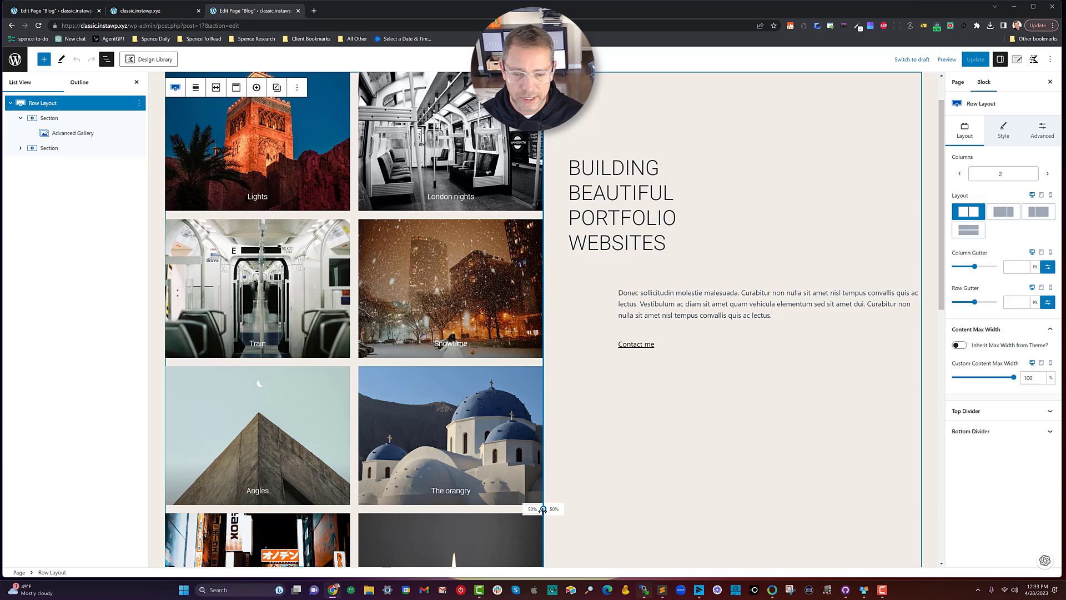
left_click_drag(489, 508, 547, 513)
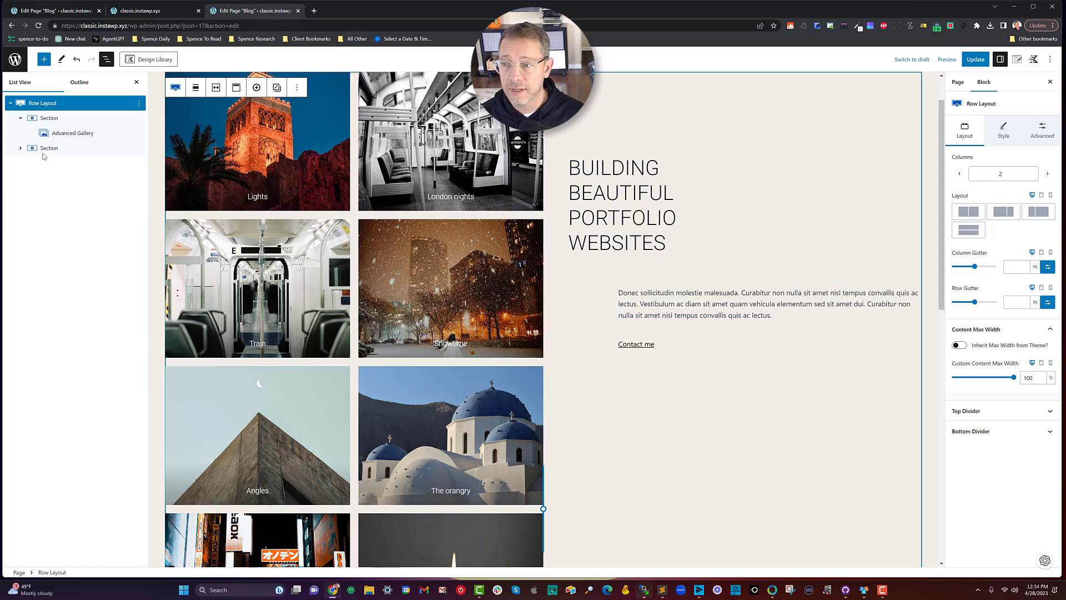
Step: Expand the second Section and look through its three Advanced Text blocks: the heading, the paragraph and the contact link
left_click(21, 147)
left_click(51, 163)
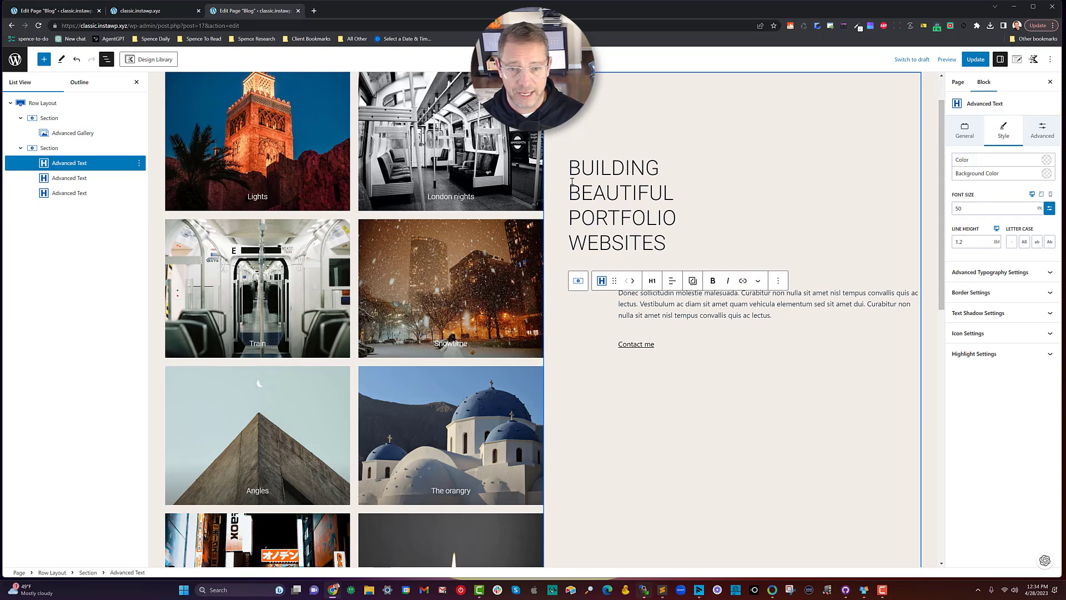
left_click(68, 178)
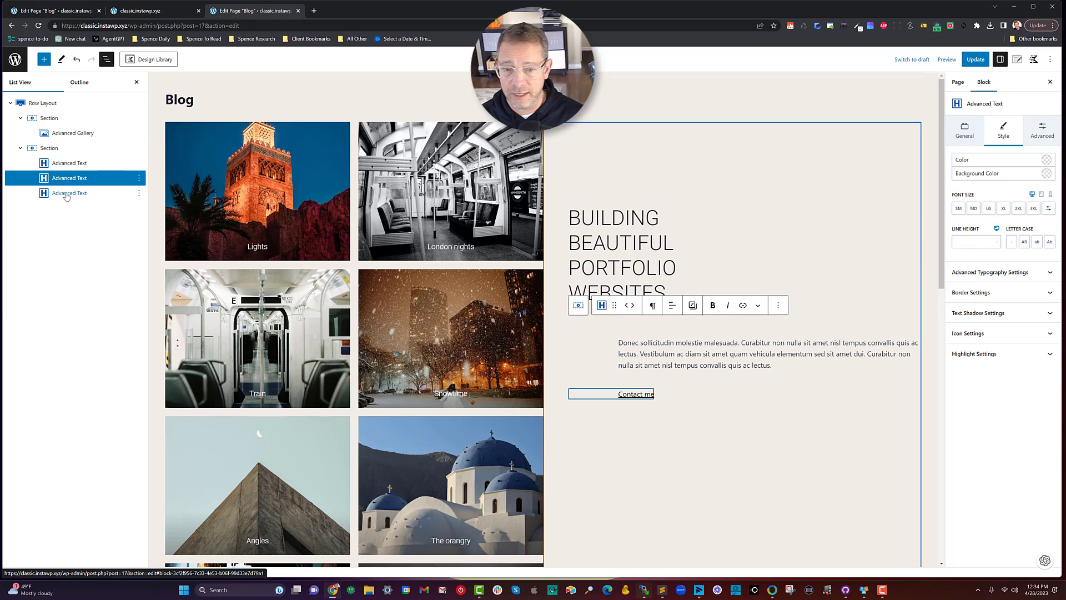
left_click(68, 193)
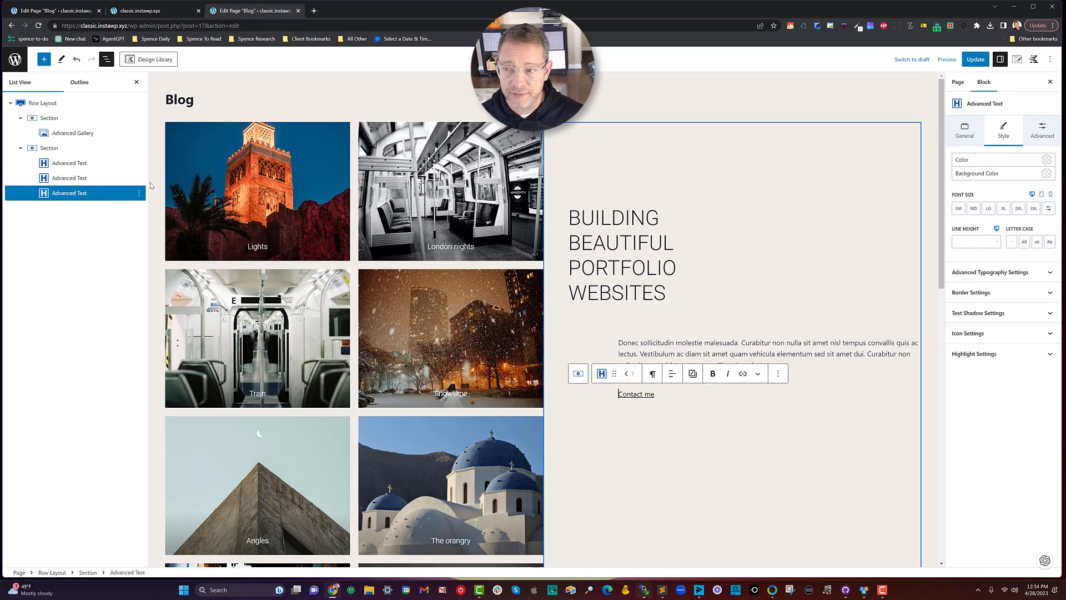
Step: Inspect the advanced padding settings of the heading text block and of the paragraph block below it
left_click(93, 169)
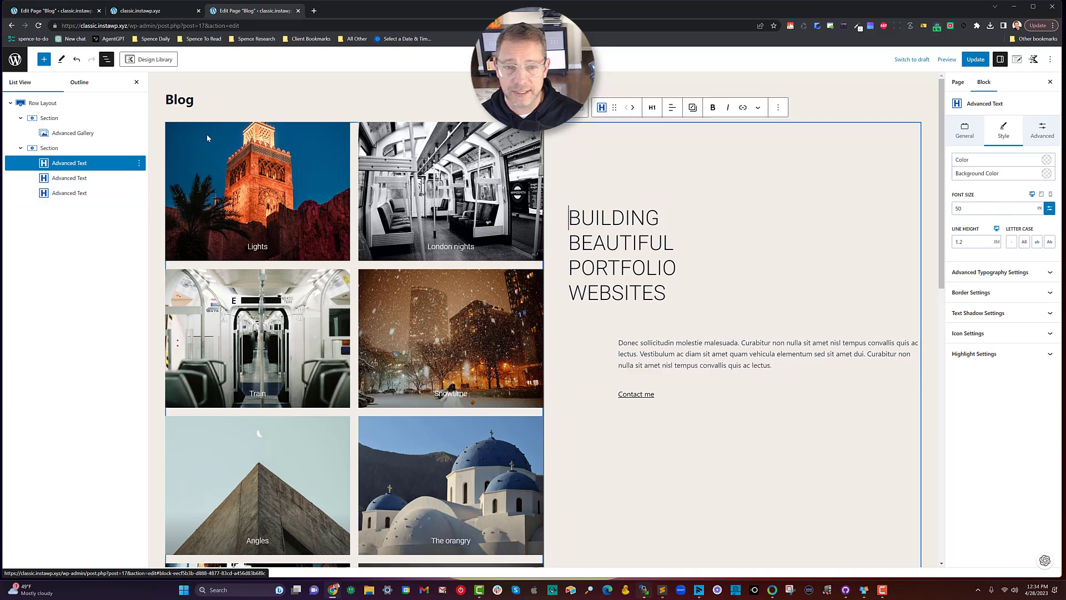
left_click(1048, 129)
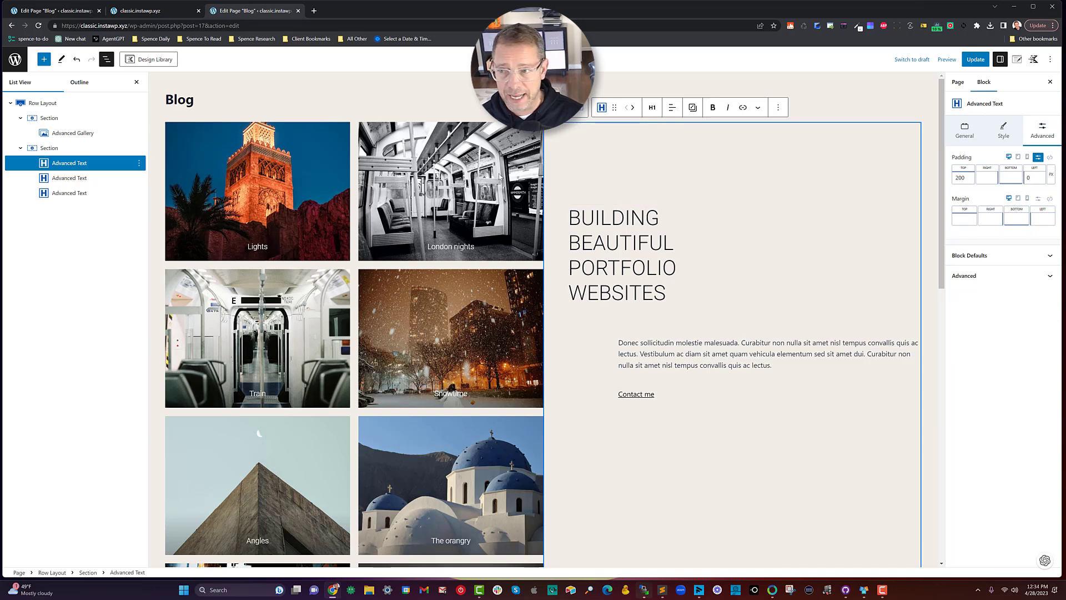
left_click(722, 354)
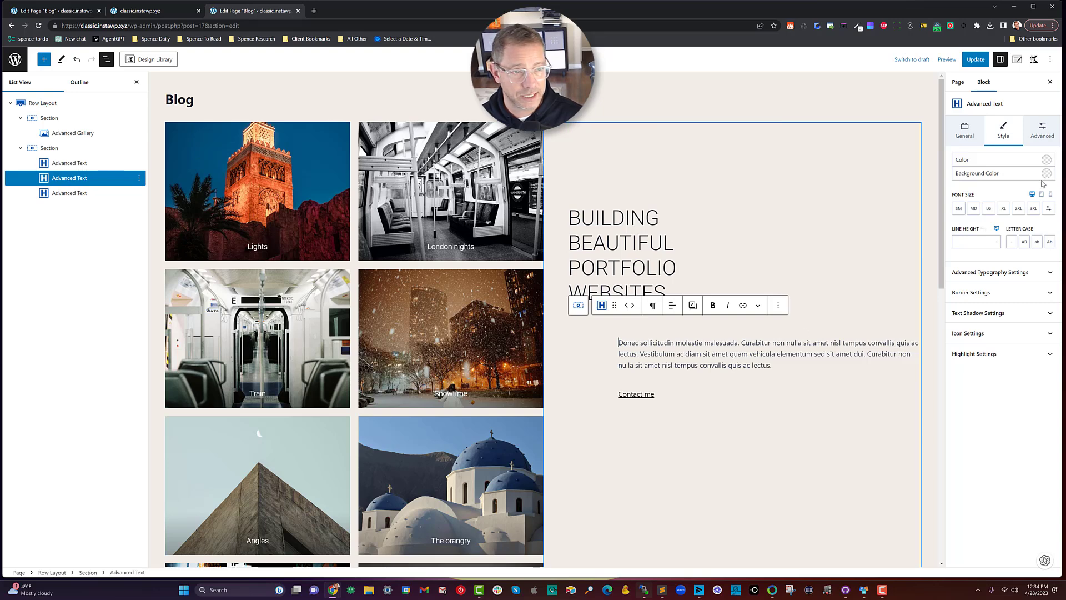
left_click(1042, 130)
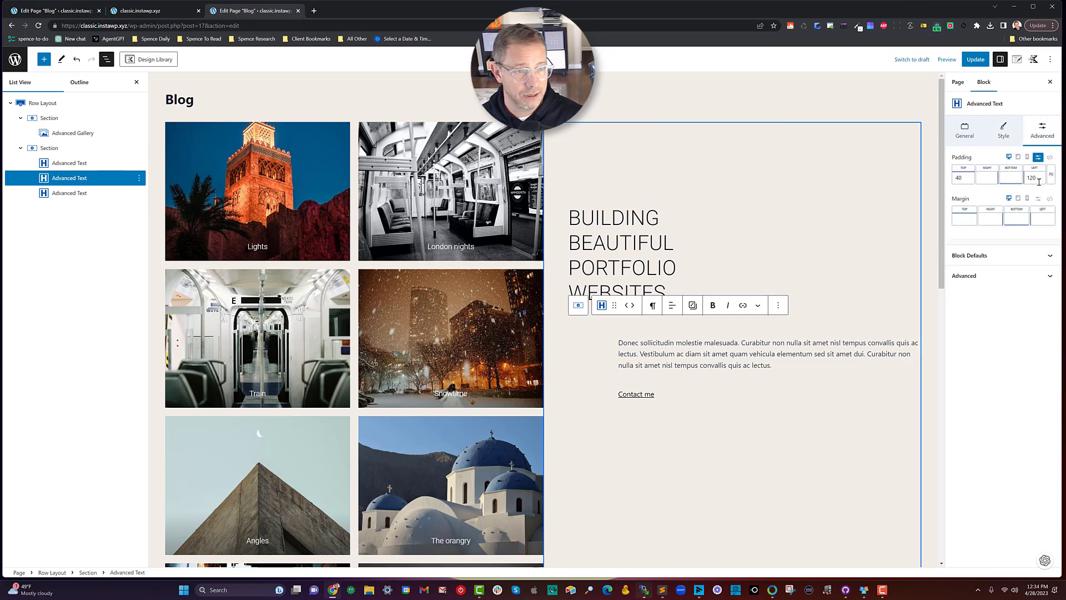
double_click(957, 178)
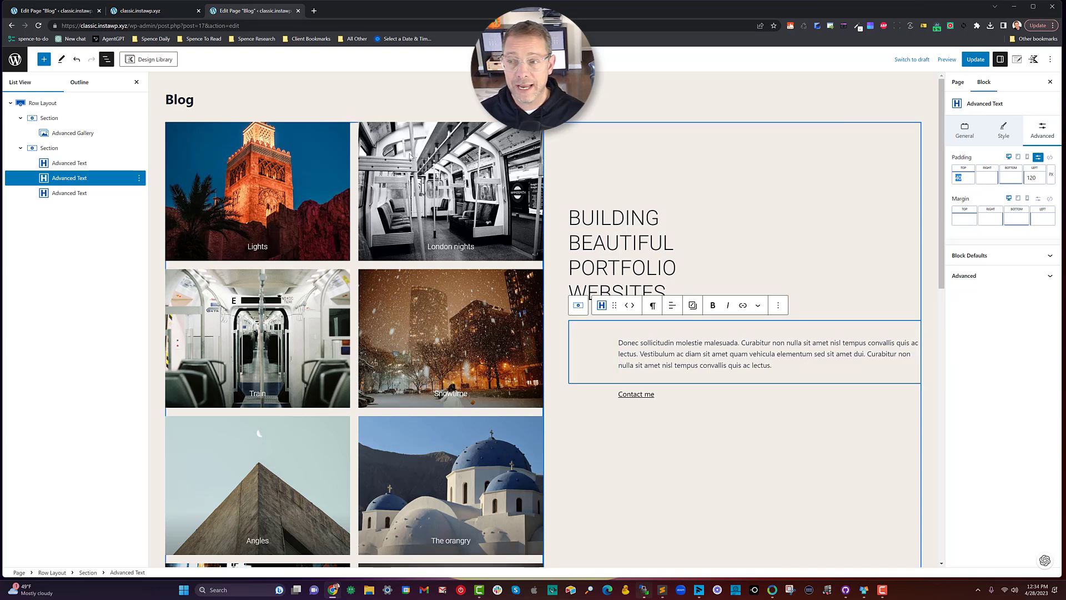
Step: Review the Row Layout's nested structure and its Advanced Gallery block, and collapse the Row Layout in the block list
left_click(66, 103)
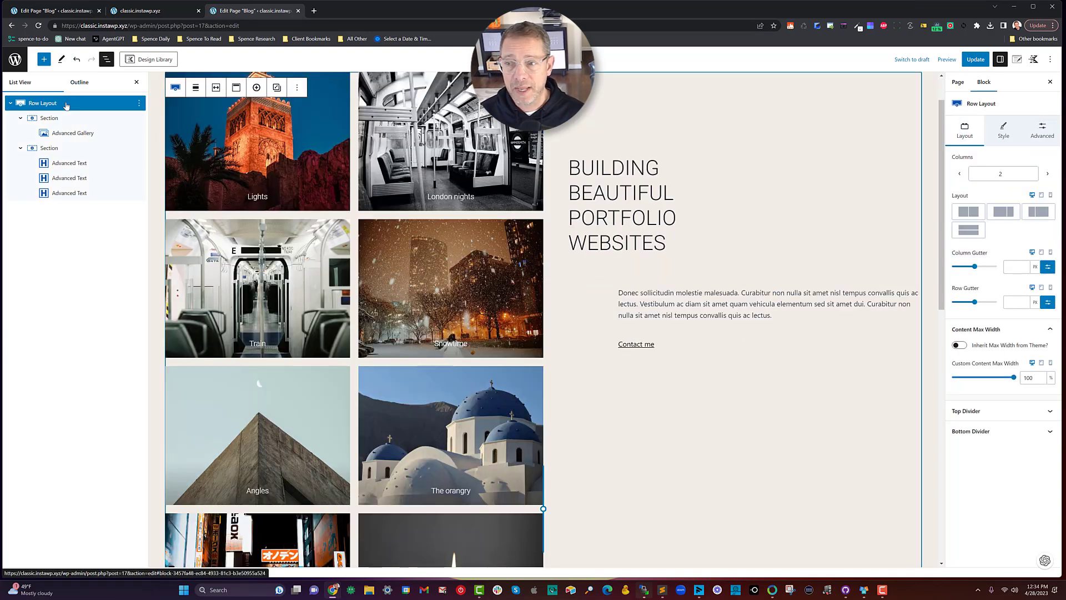
left_click(11, 103)
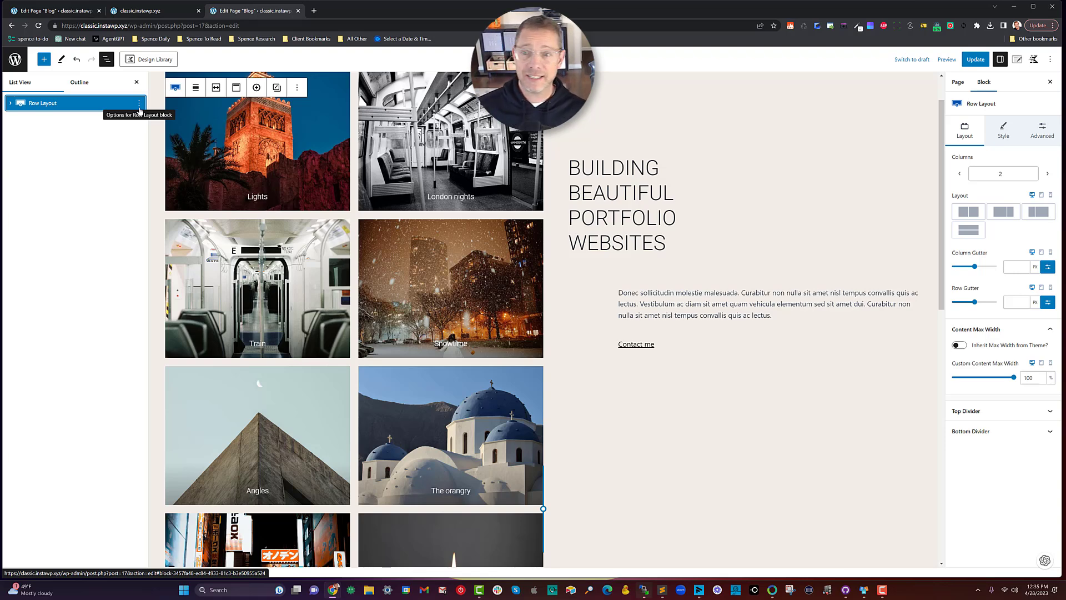
left_click(10, 103)
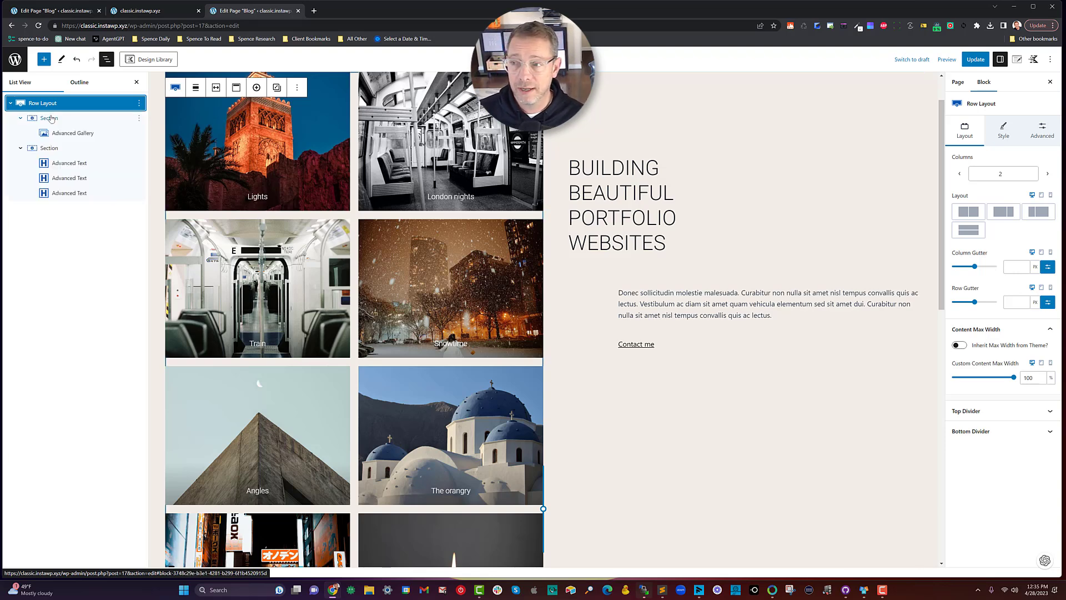
left_click(55, 133)
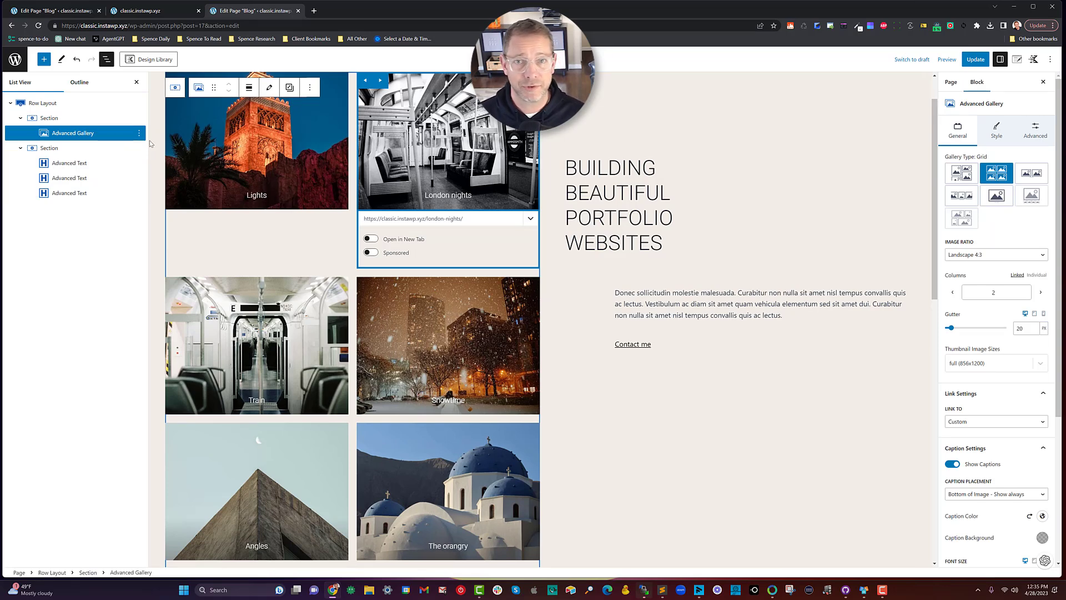
left_click(10, 104)
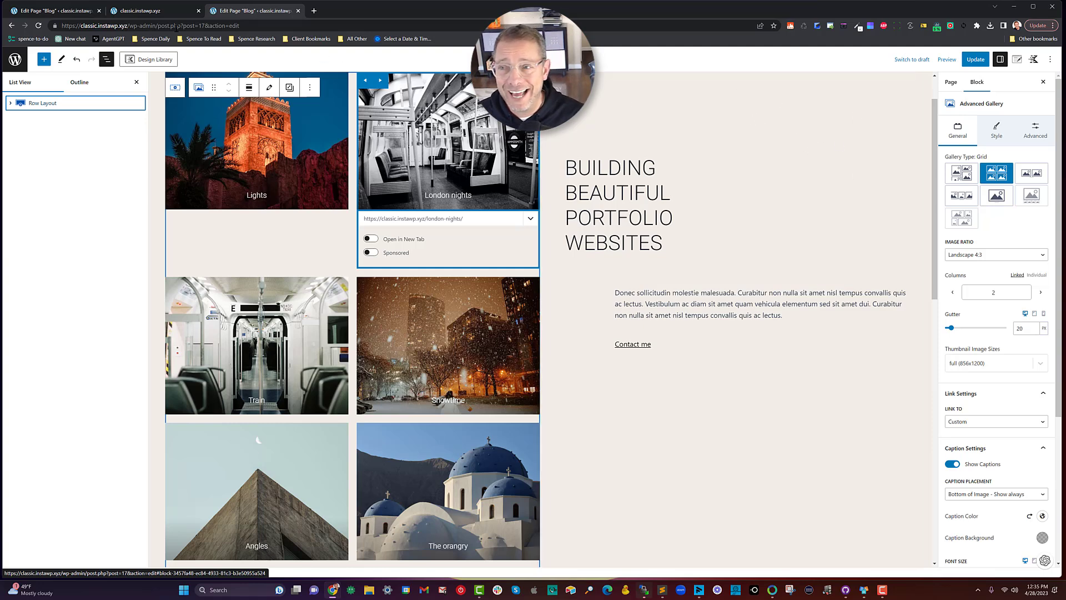
Step: Look over the published portfolio page on the live site, from the gallery images beside the fixed text back to its start
left_click(139, 10)
scroll(258, 321, "down", 12)
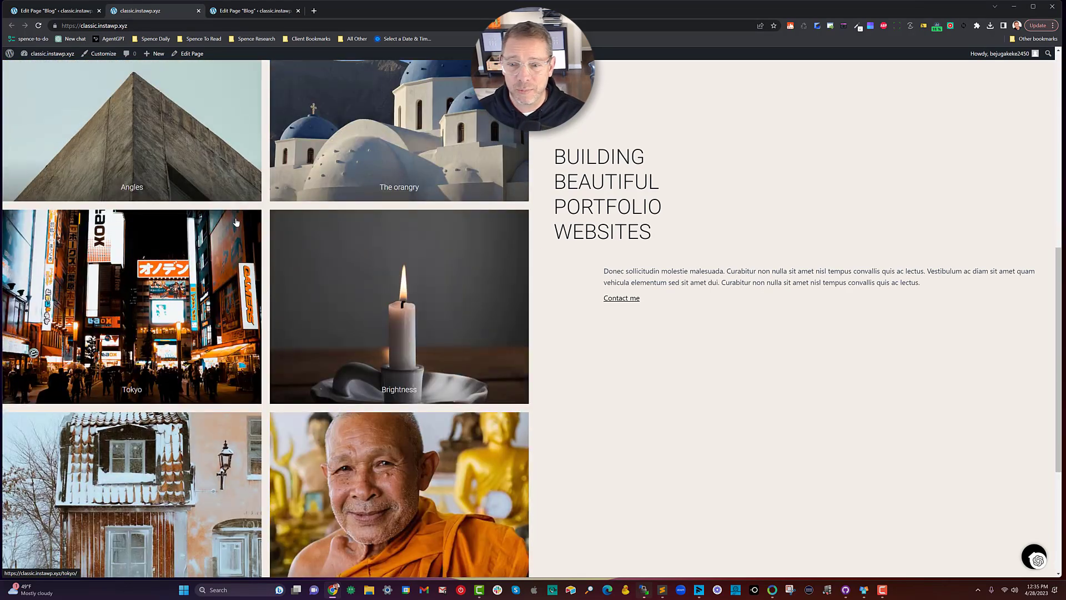
scroll(359, 294, "up", 10)
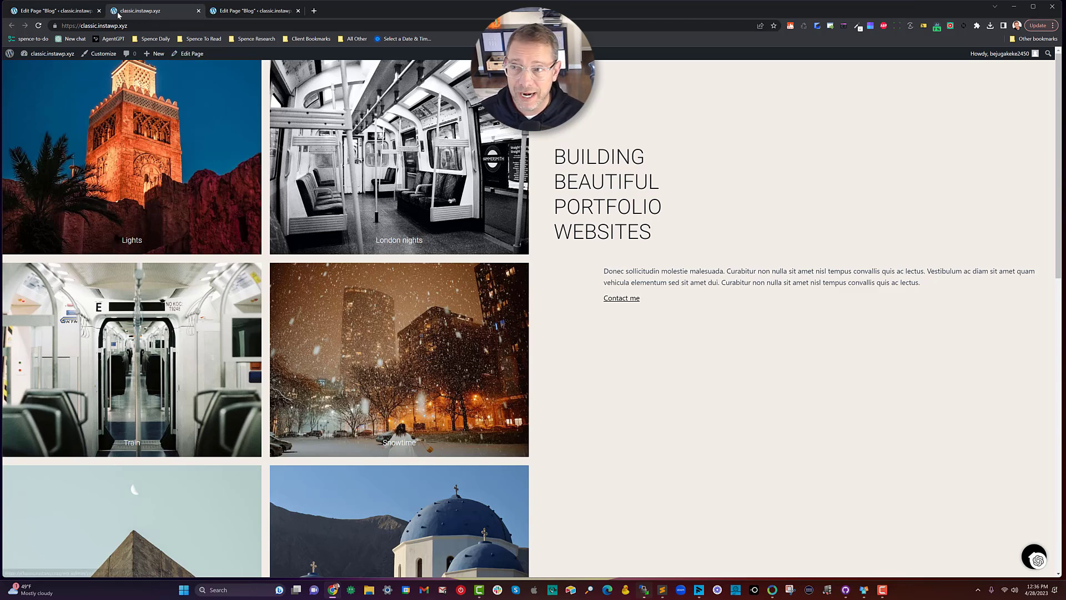
Step: Return to the first Blog page editor, select its Row Layout and copy all blocks of the page
left_click(85, 13)
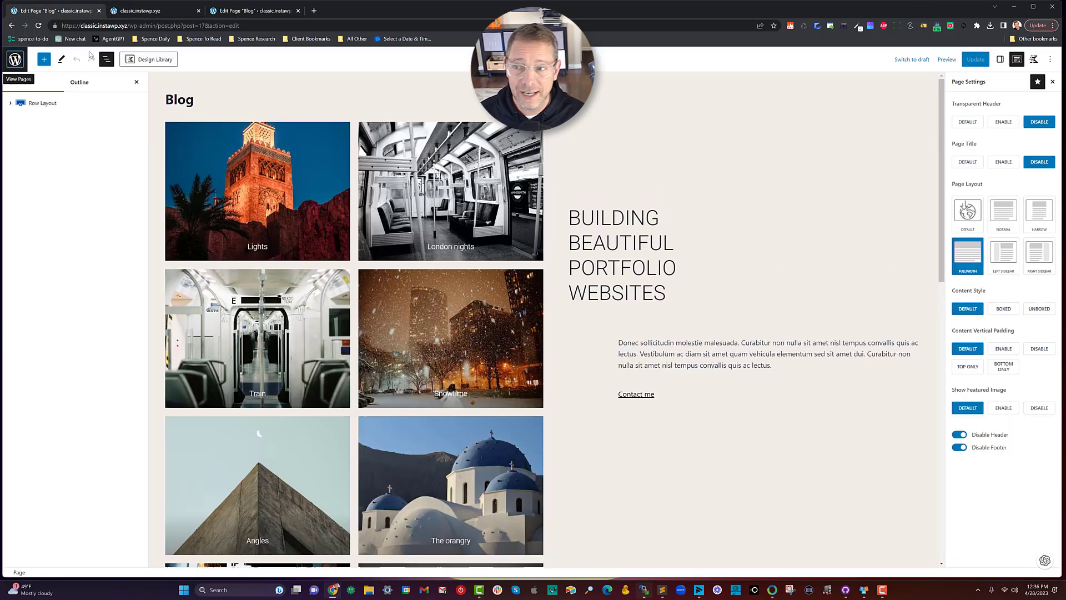
left_click(58, 105)
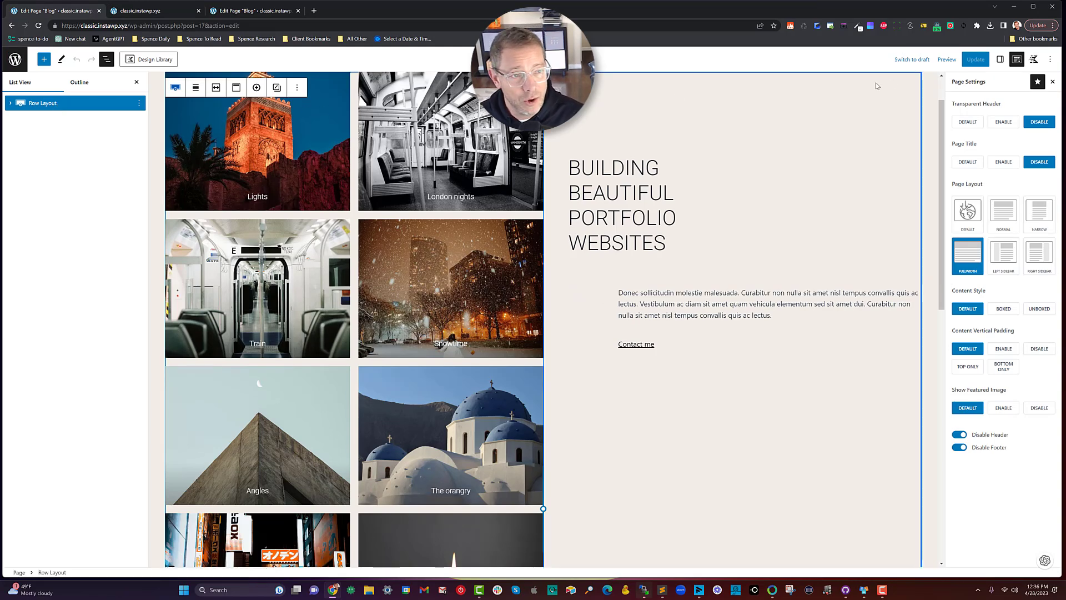
left_click(1049, 59)
left_click(958, 350)
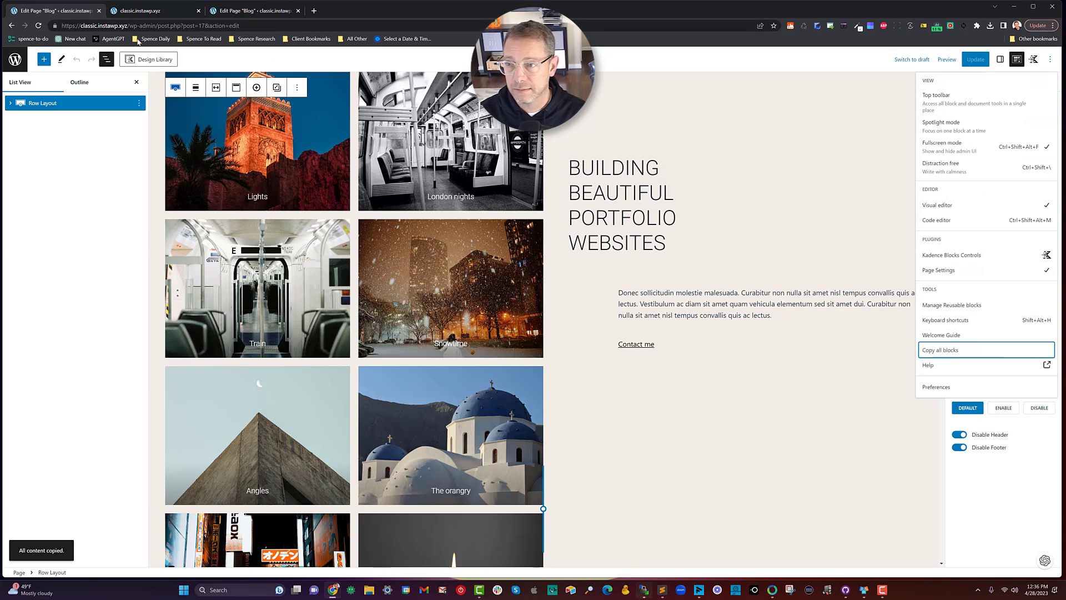
Step: Create a new post from the live site and paste the copied Blog page blocks into its content
left_click(127, 11)
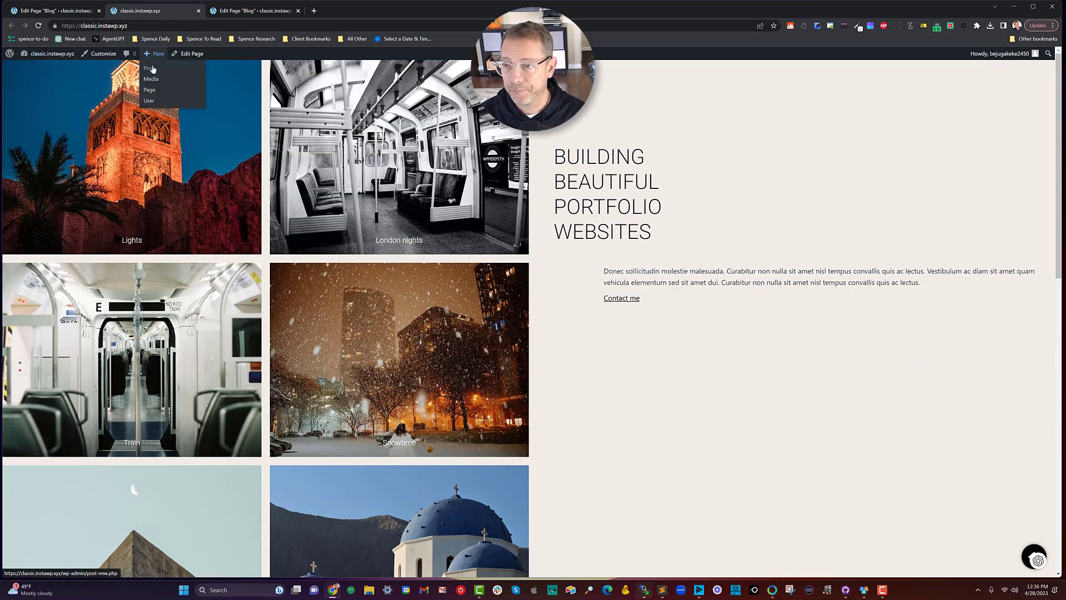
left_click(151, 69)
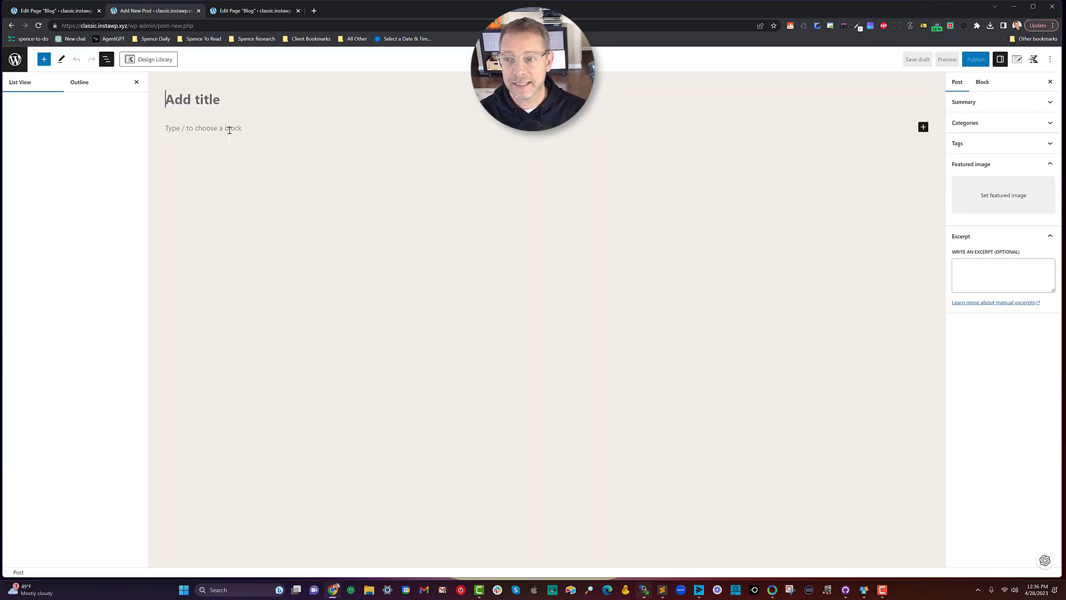
left_click(229, 129)
key("ctrl+v")
scroll(499, 238, "up", 2)
scroll(564, 276, "up", 1)
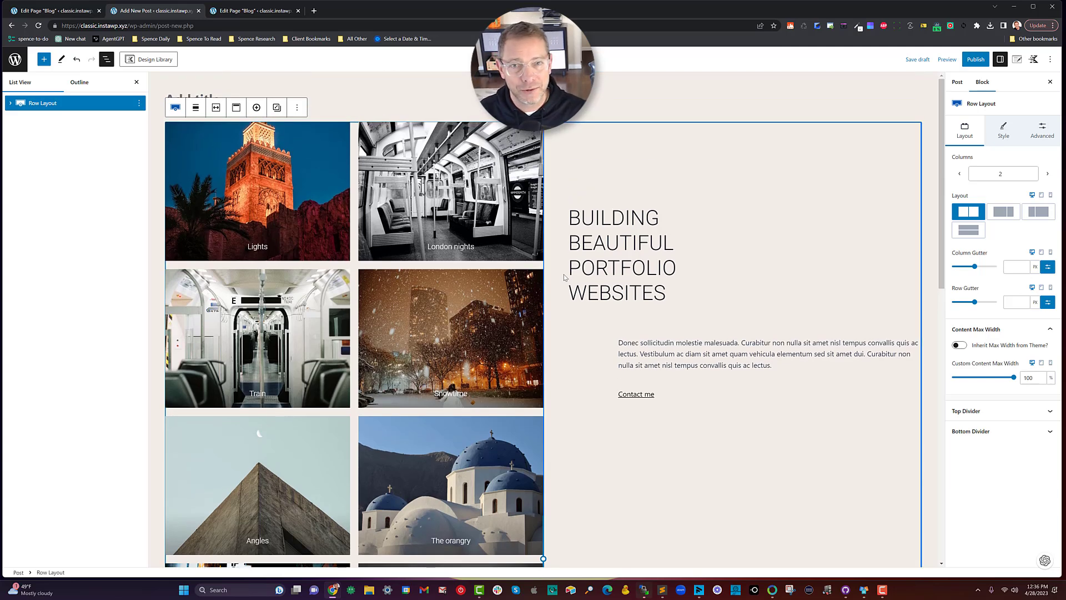